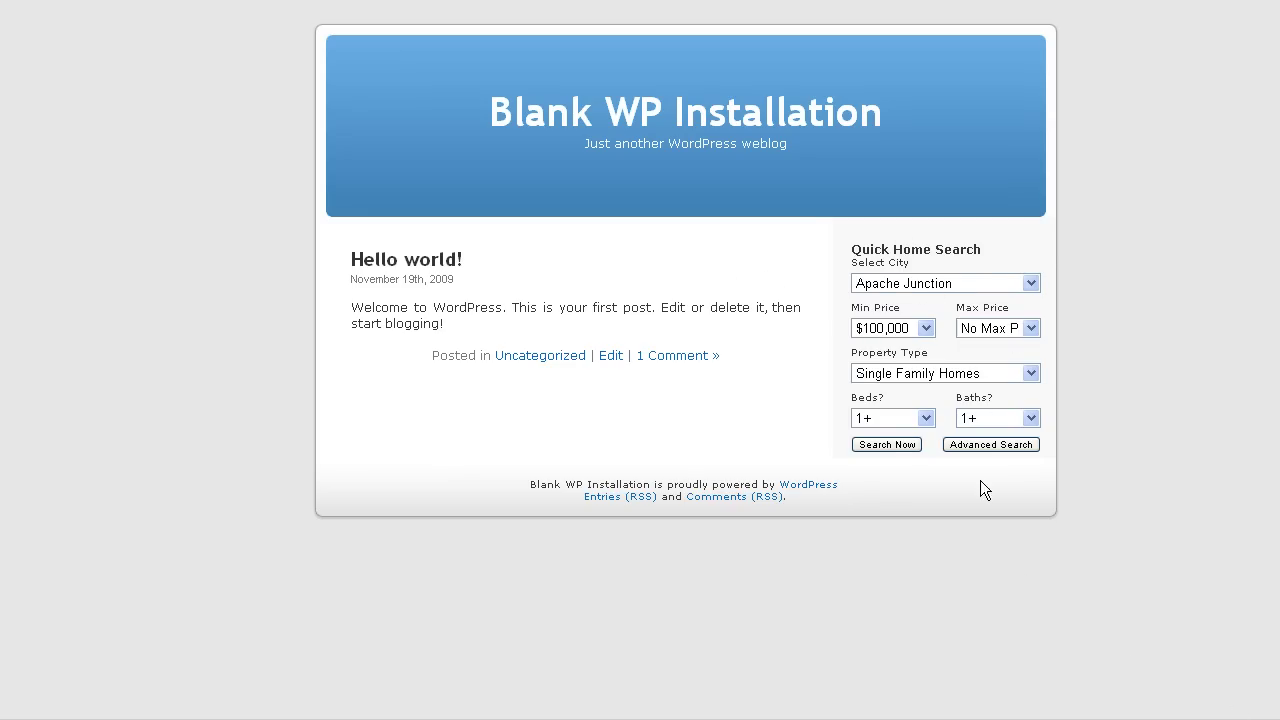
left_click(982, 284)
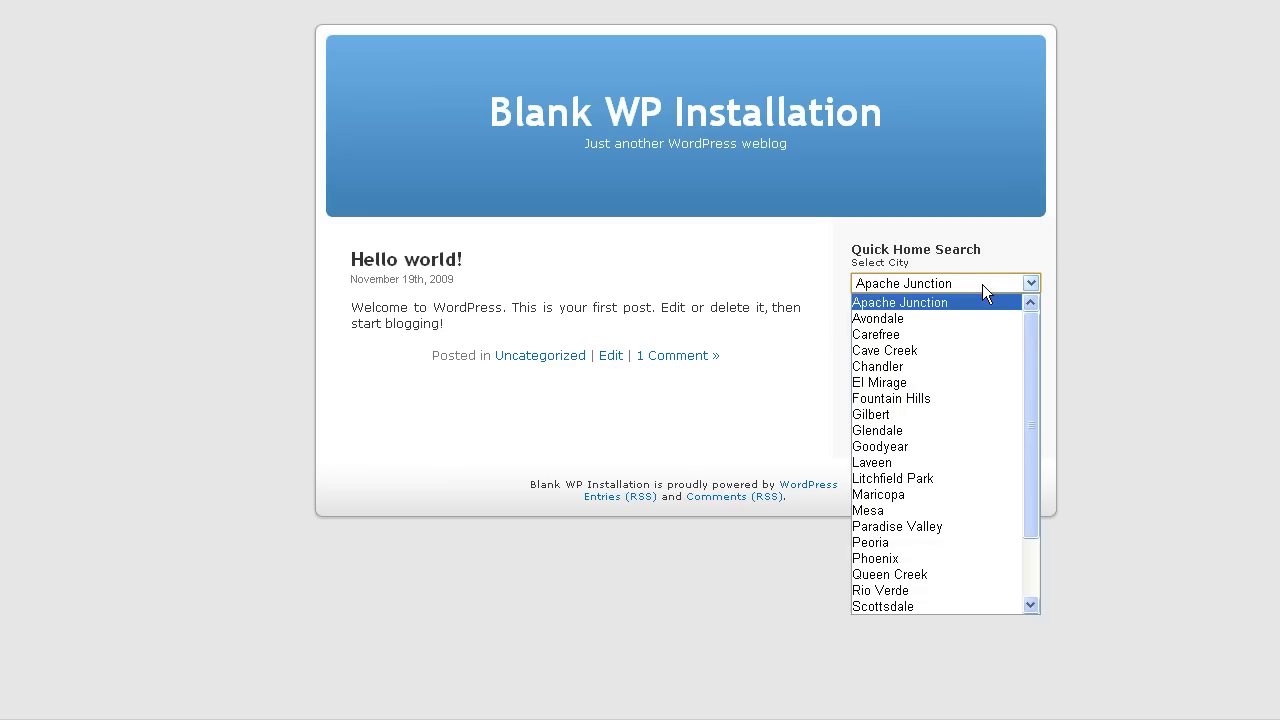
left_click(922, 328)
left_click(1000, 328)
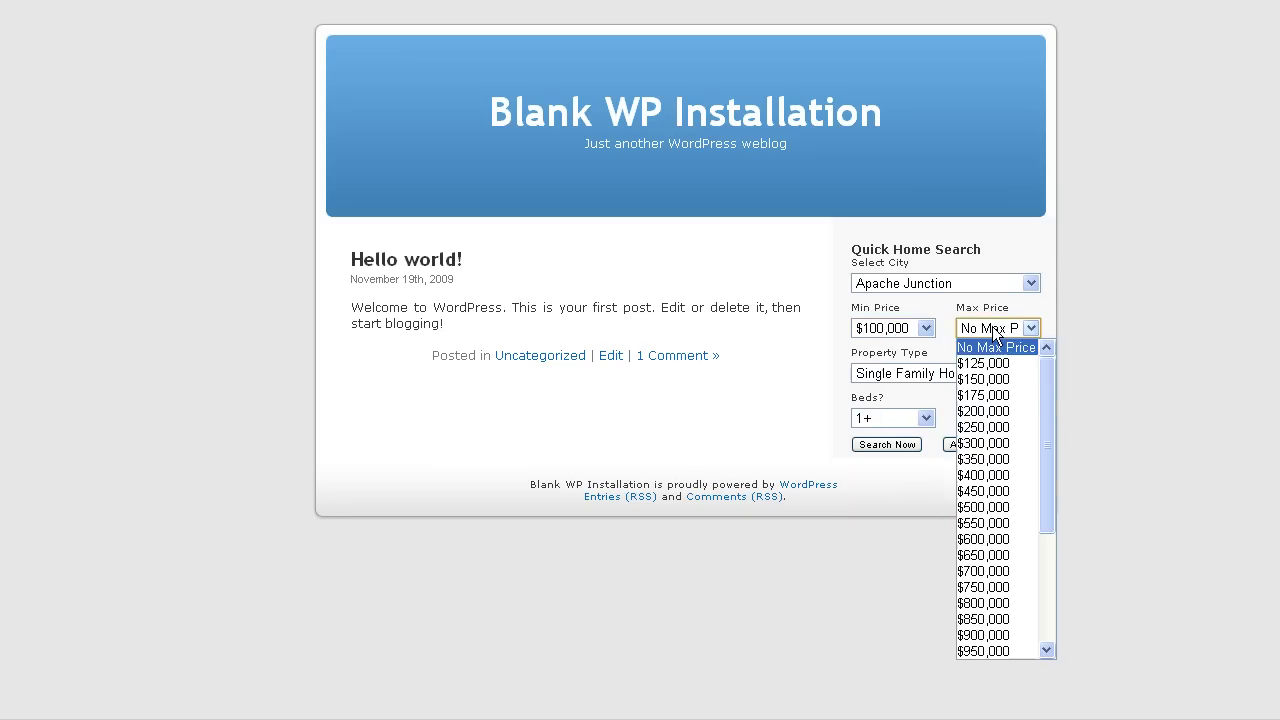
left_click(1065, 264)
left_click(918, 373)
left_click(1114, 428)
left_click(875, 416)
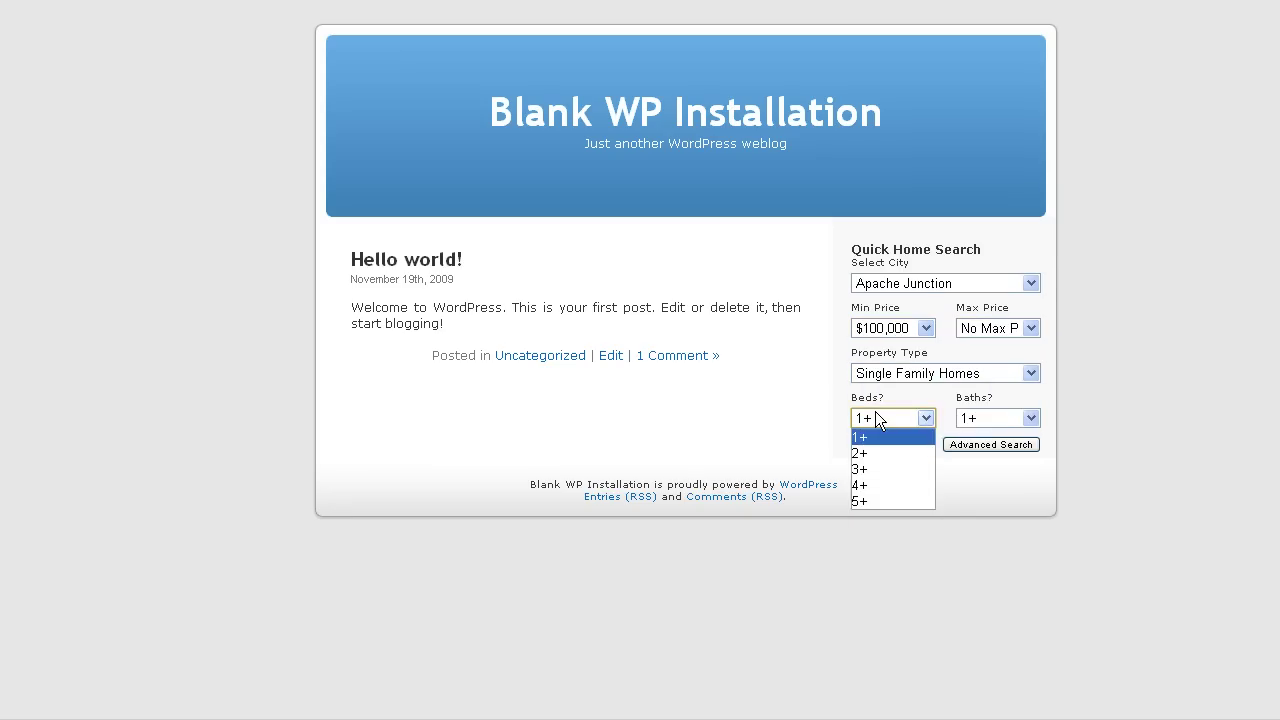
left_click(1009, 422)
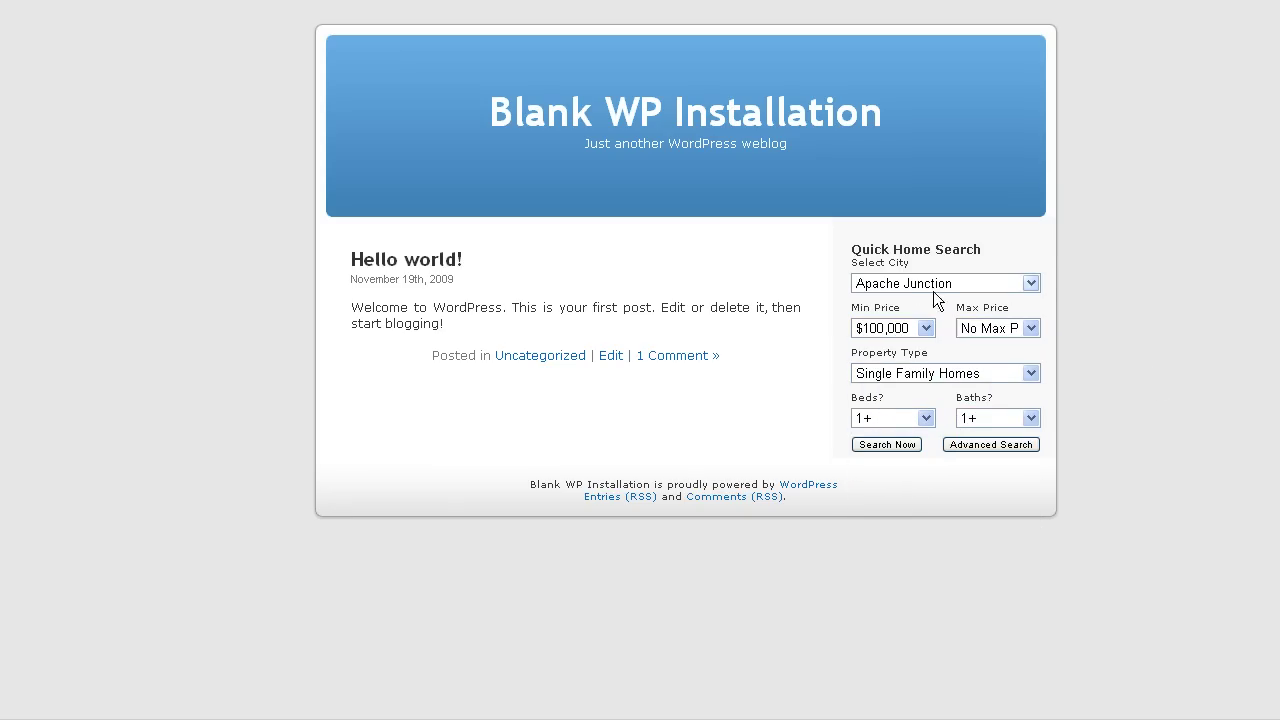
left_click_drag(916, 263, 848, 261)
left_click_drag(910, 303, 851, 307)
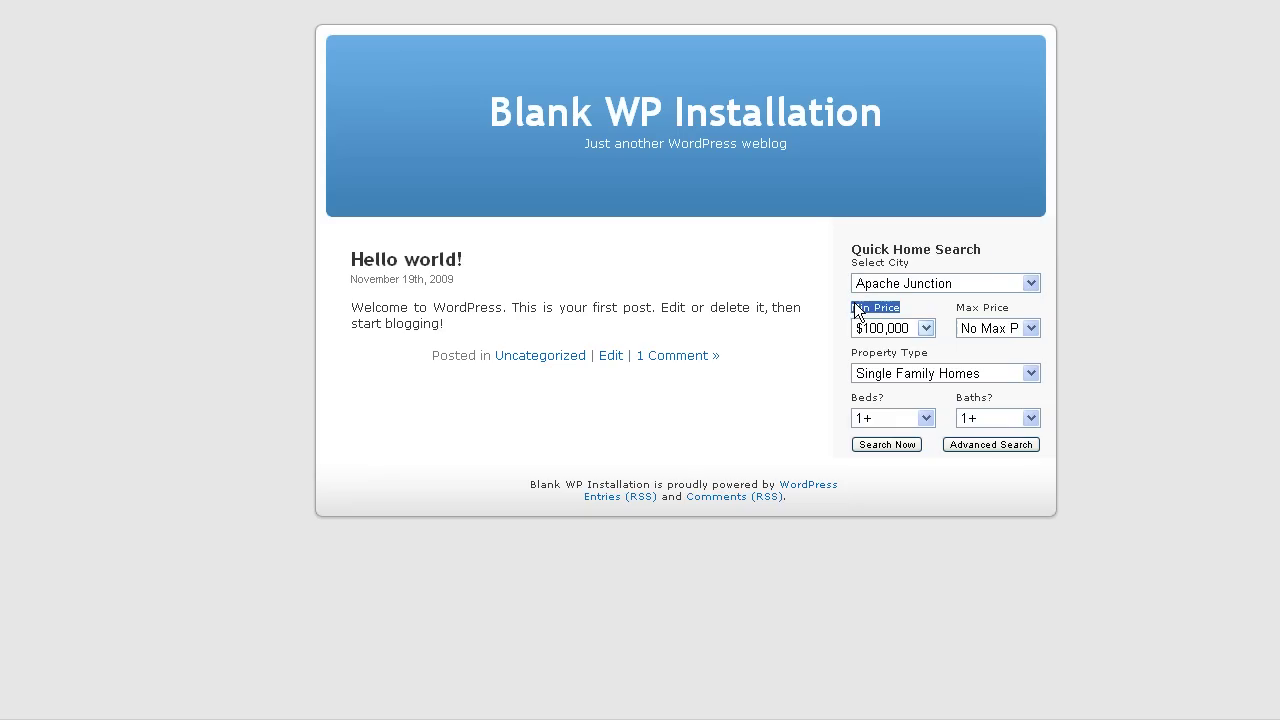
left_click(888, 383)
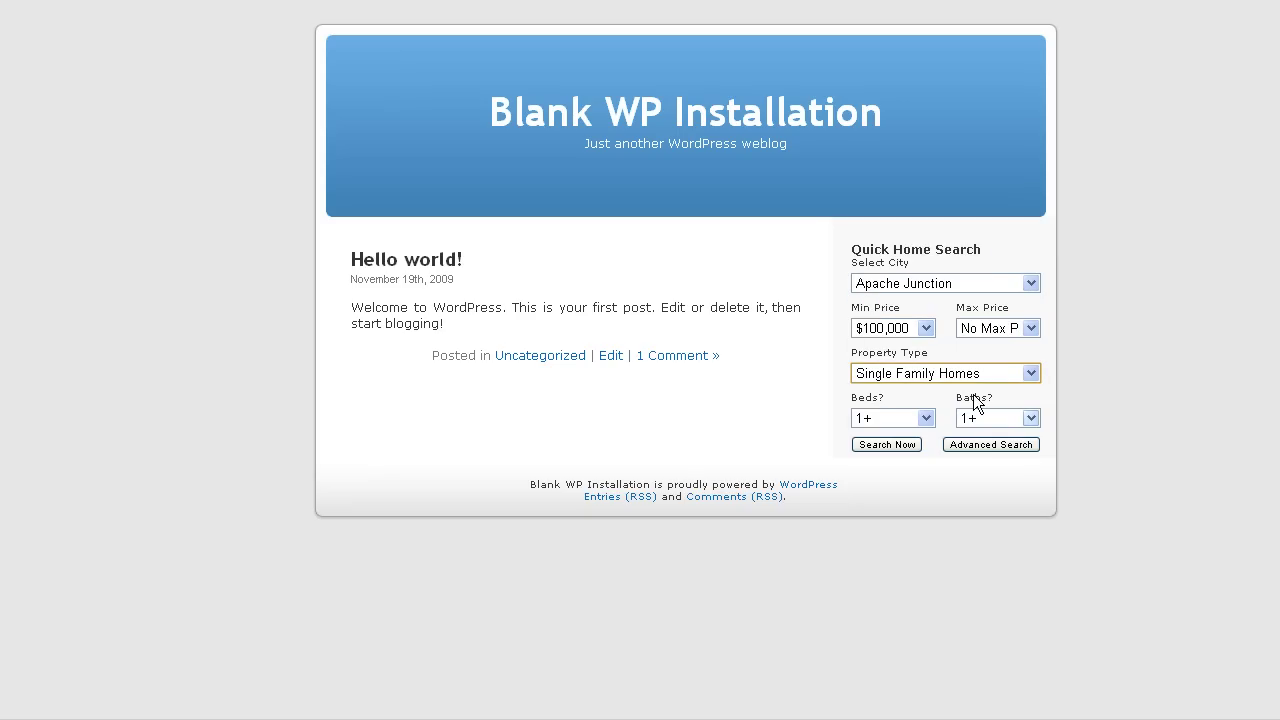
left_click(1030, 283)
left_click(962, 249)
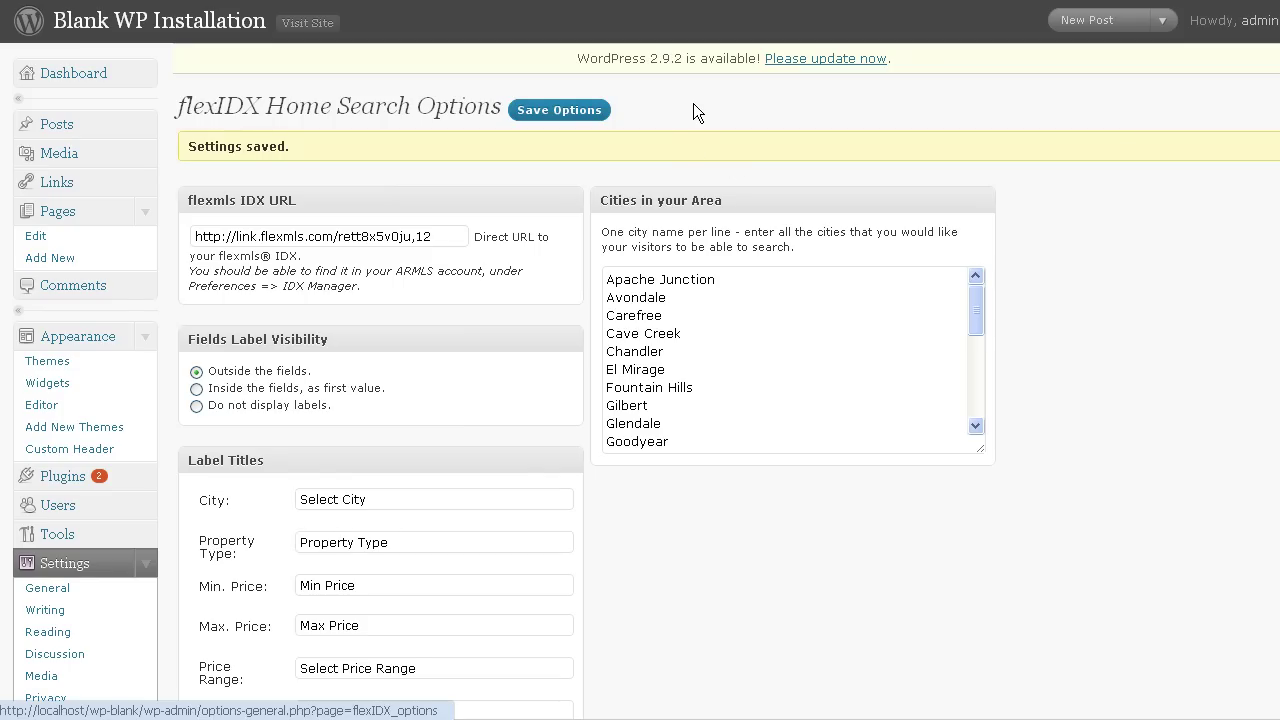
Set the flexIDX label visibility to 'Inside the fields, as first value' and save the options
scroll(265, 388, "down", 5)
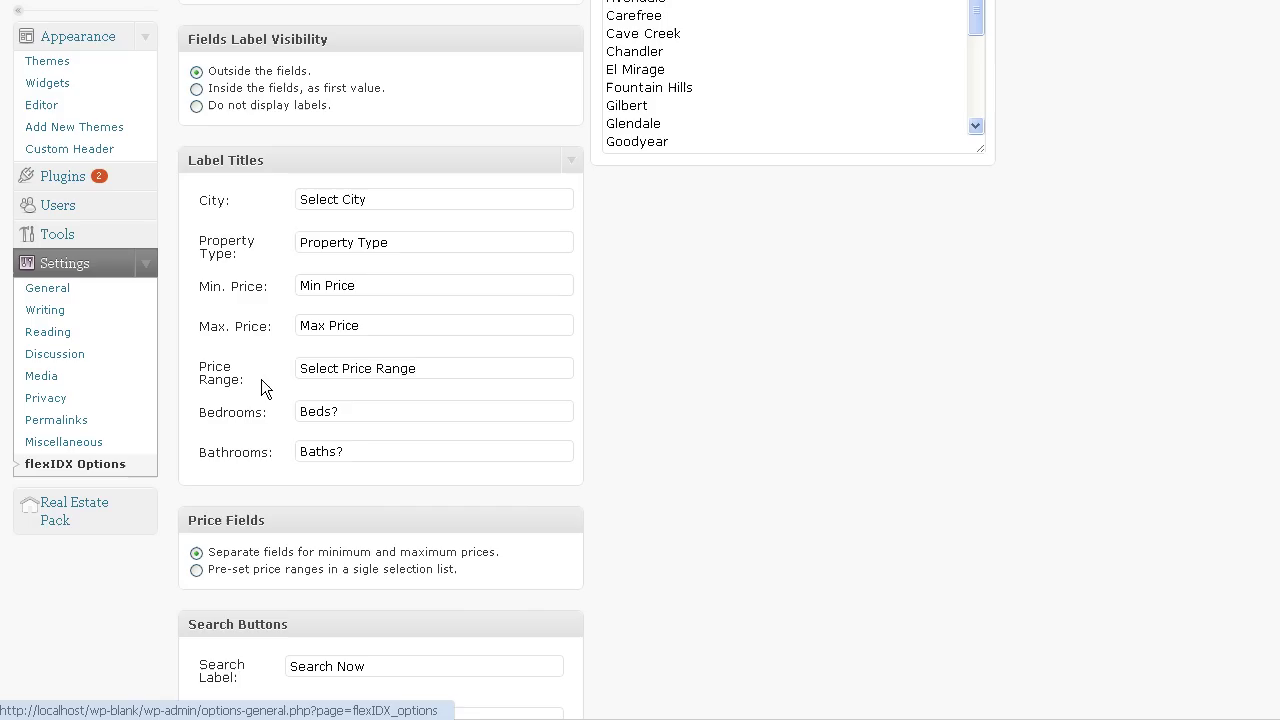
scroll(251, 177, "up", 5)
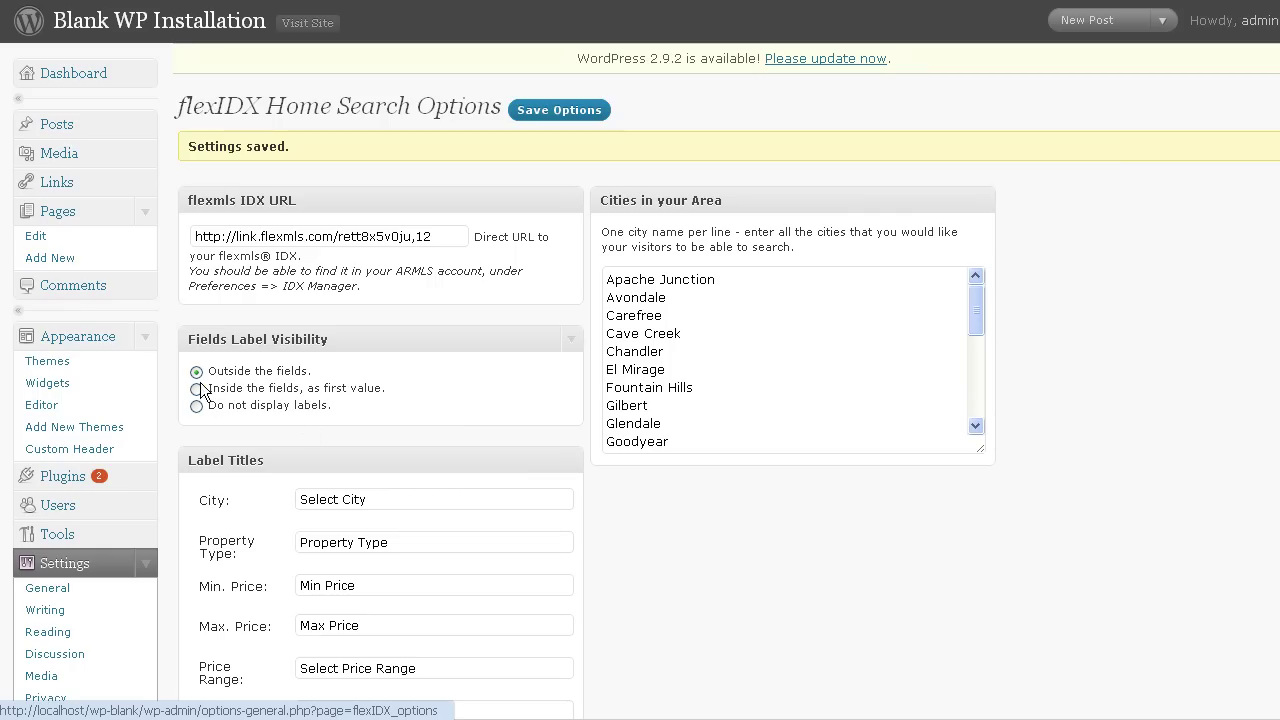
left_click_drag(207, 371, 306, 372)
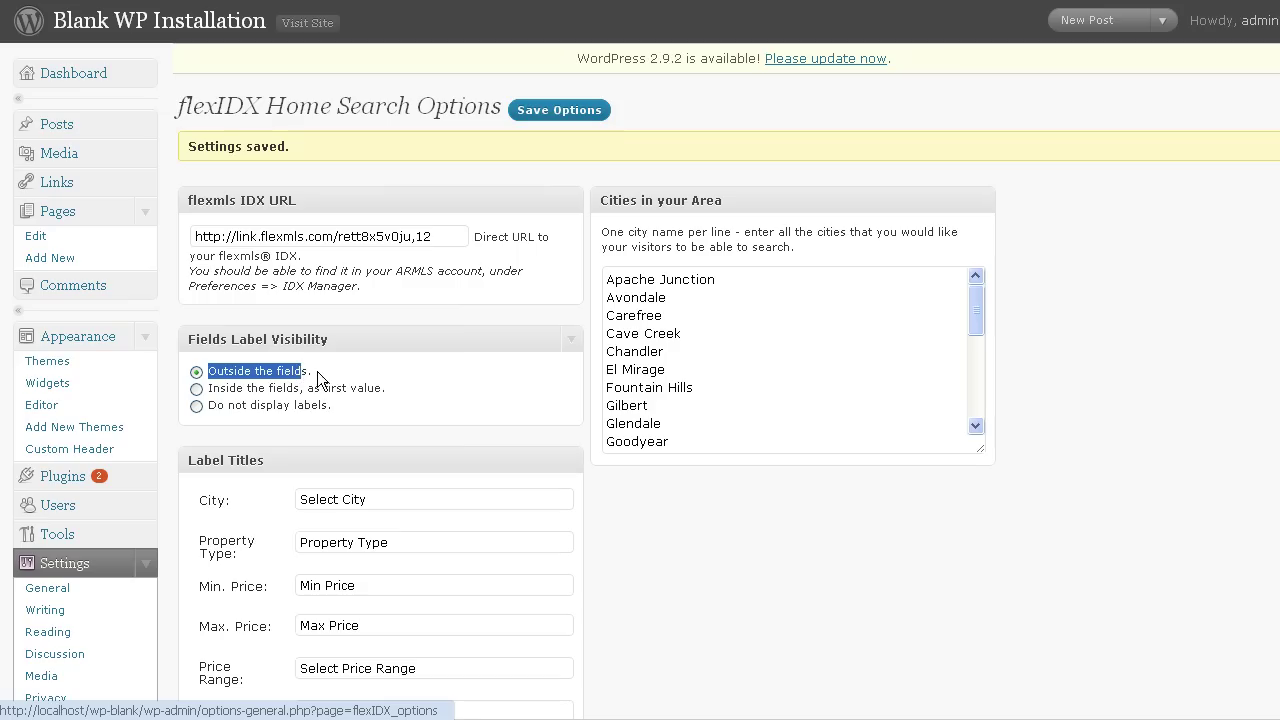
left_click(320, 376)
left_click(197, 388)
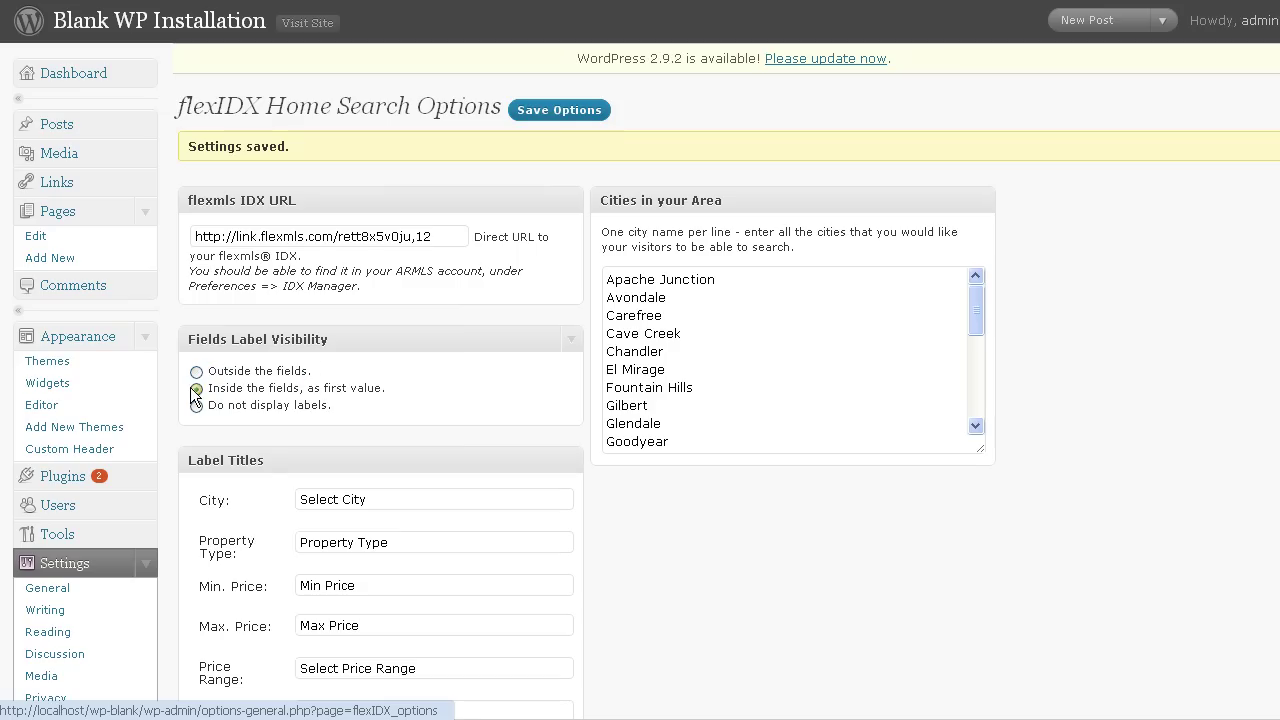
left_click(548, 110)
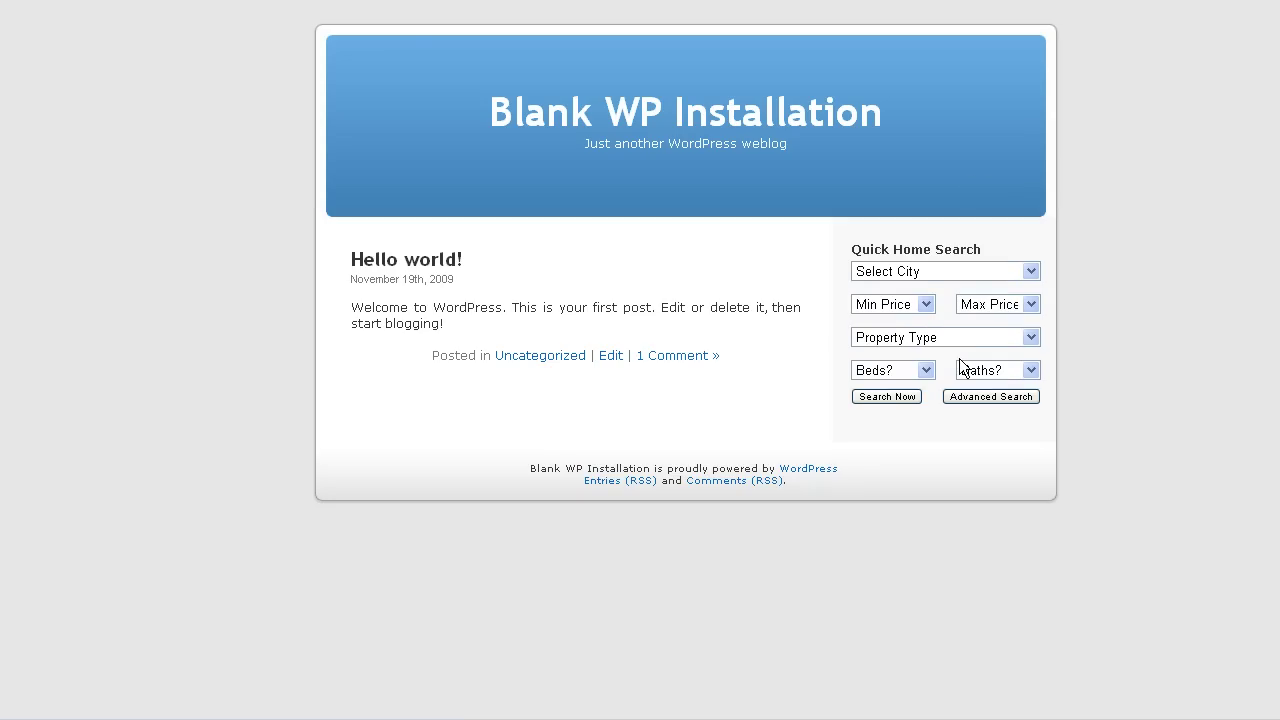
Check the widget's city list, then set flexIDX field labels to 'Outside the fields.'
left_click(912, 272)
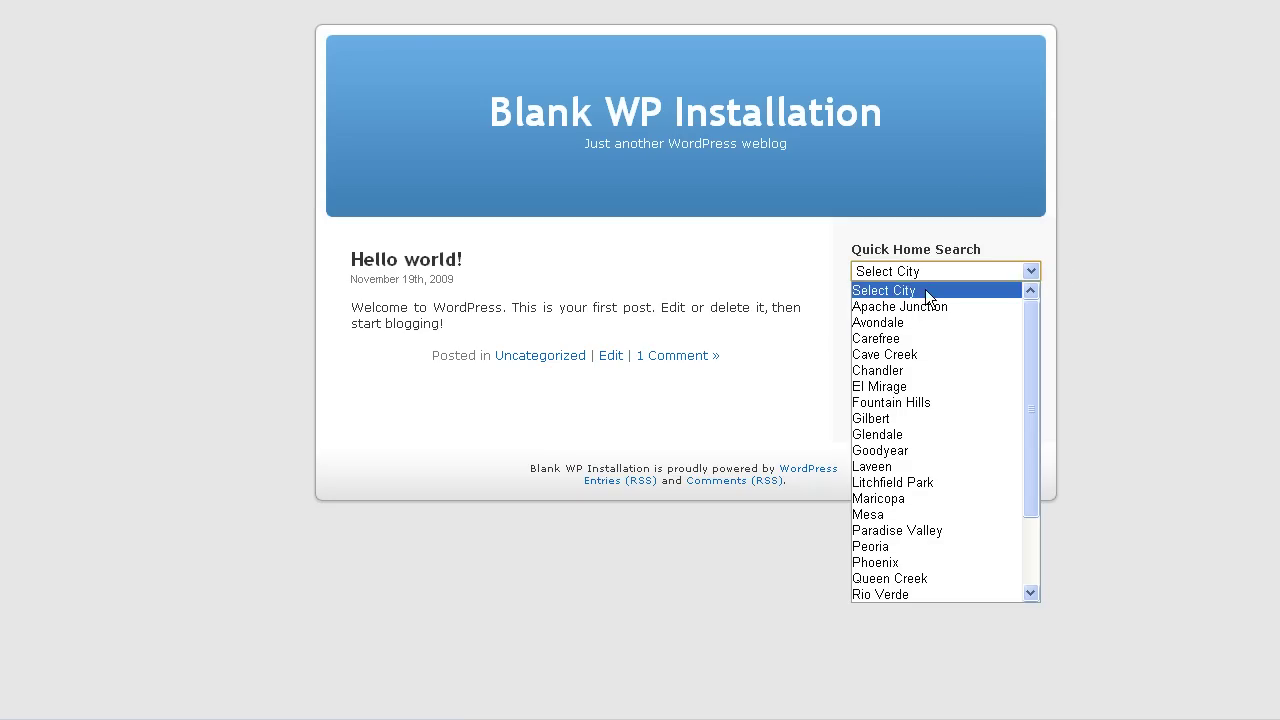
left_click(1061, 263)
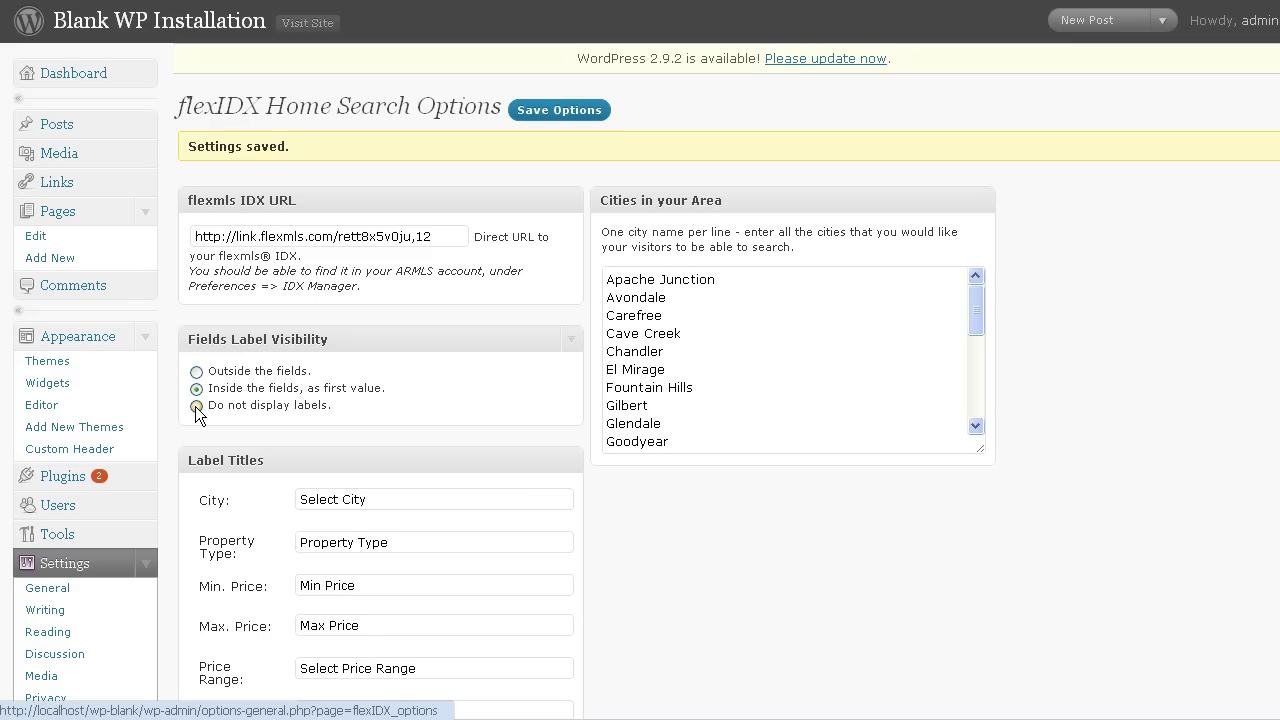
left_click(196, 371)
scroll(360, 371, "down", 5)
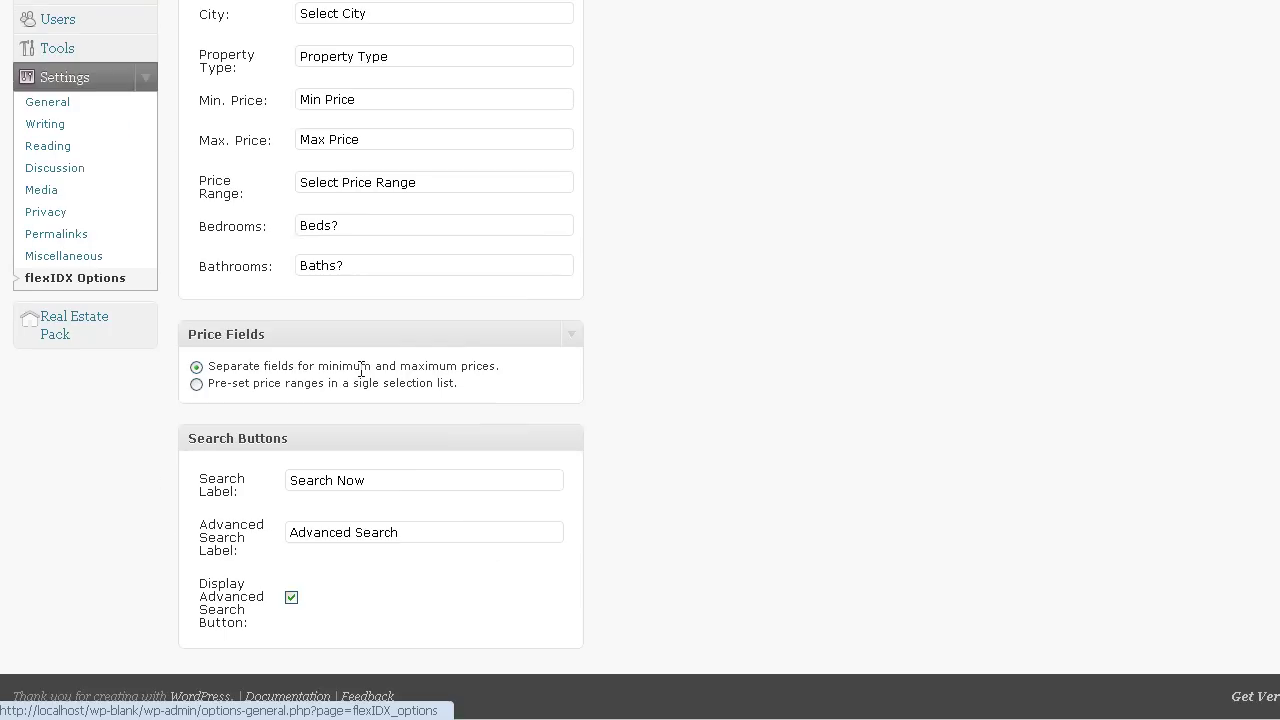
scroll(362, 371, "up", 3)
left_click_drag(417, 309, 283, 305)
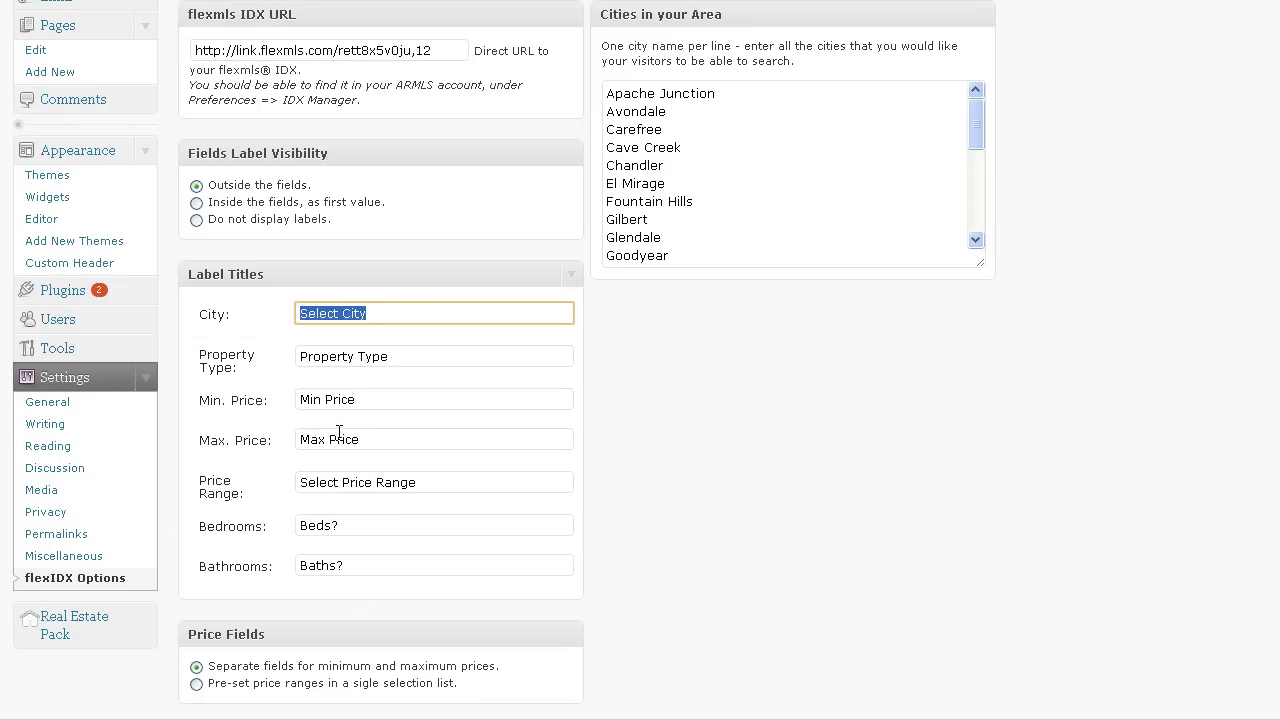
scroll(339, 432, "down", 3)
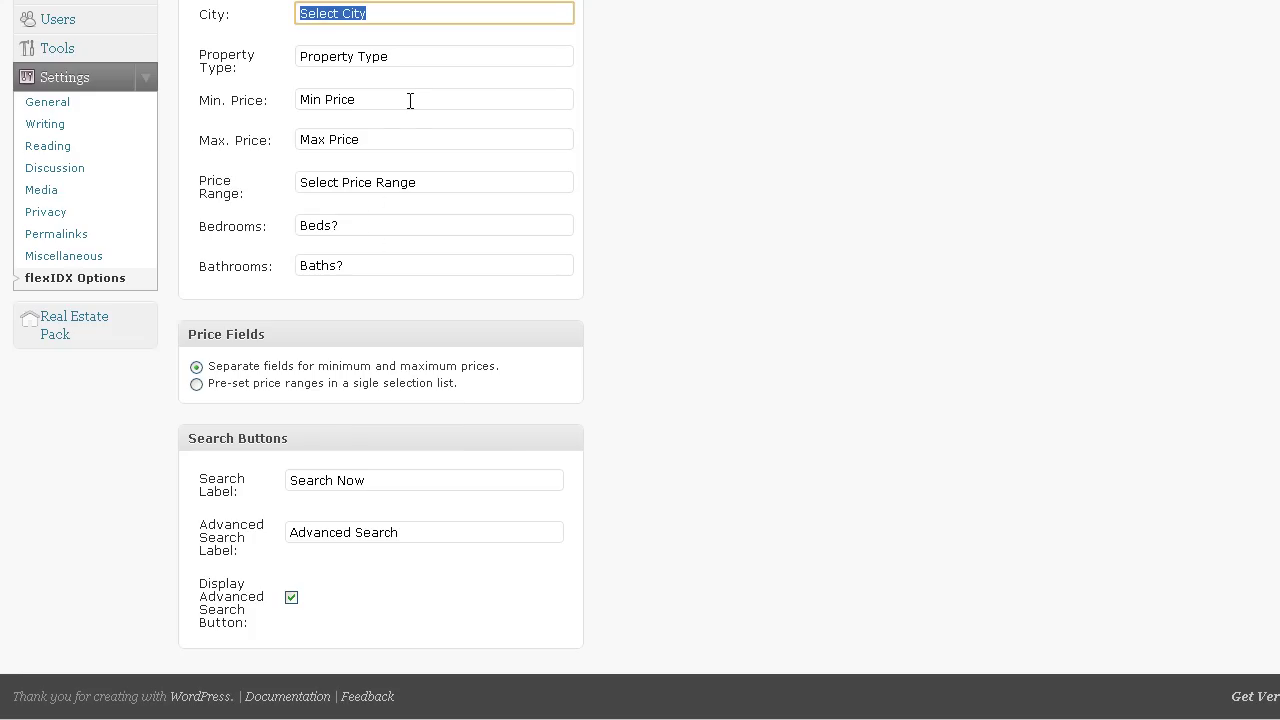
mouse_move(380, 634)
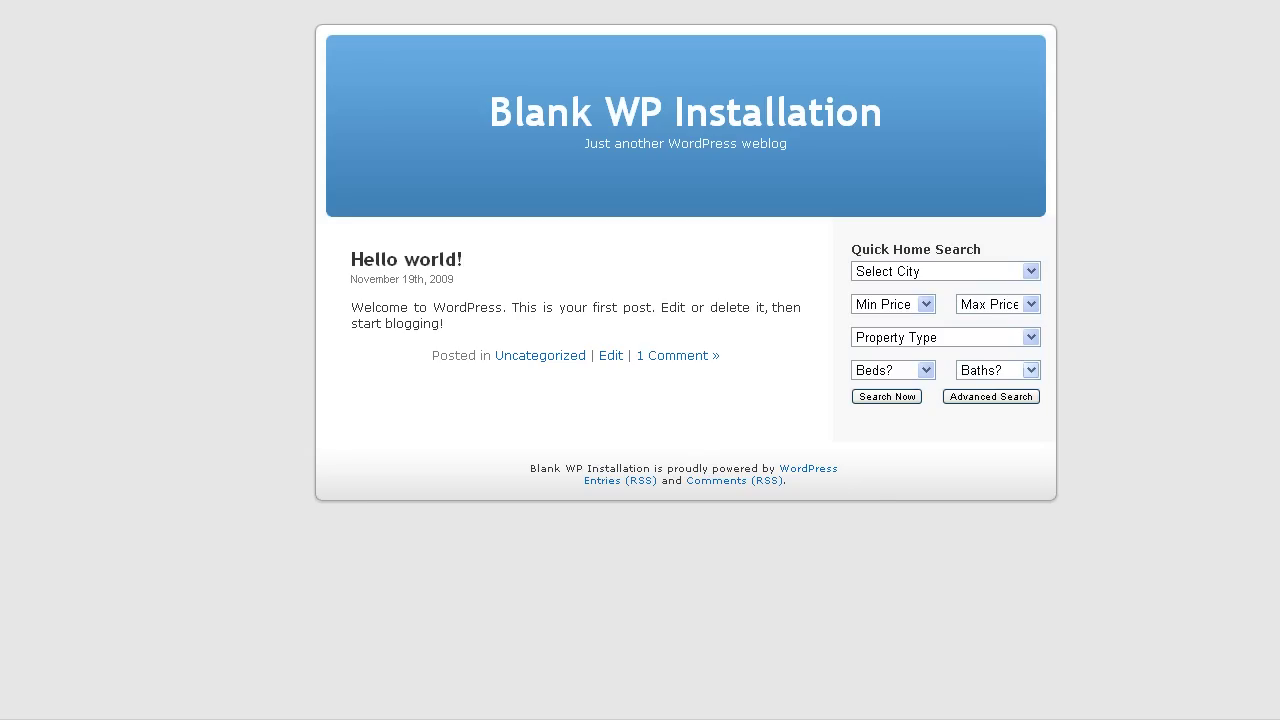
Review the min and max price lists, then save 'Pre-set price ranges in a single selection list'
left_click(926, 304)
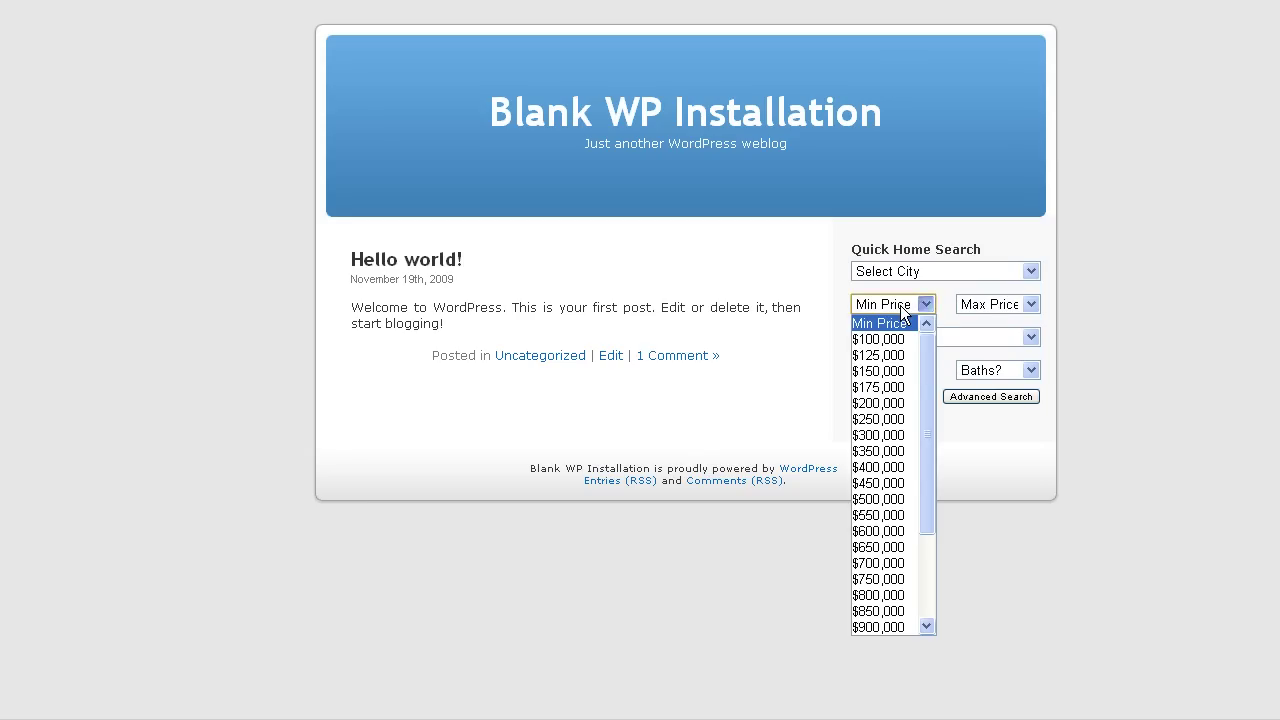
left_click(985, 311)
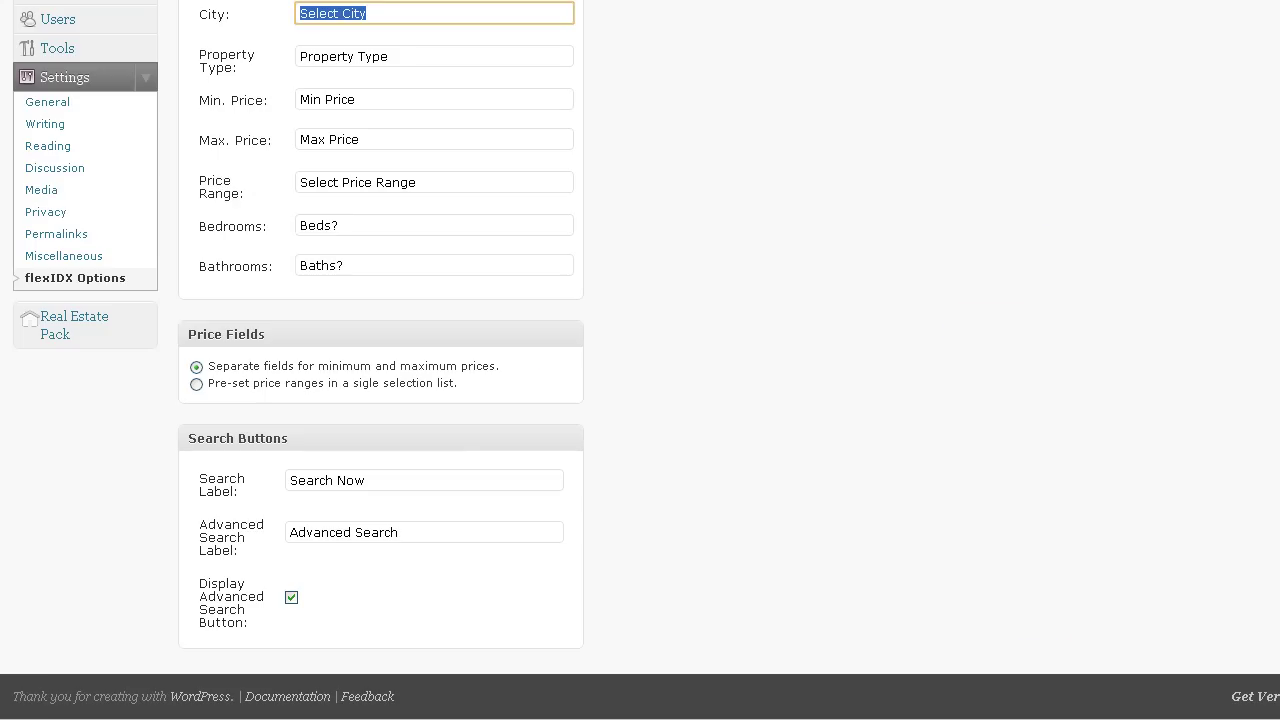
left_click(196, 384)
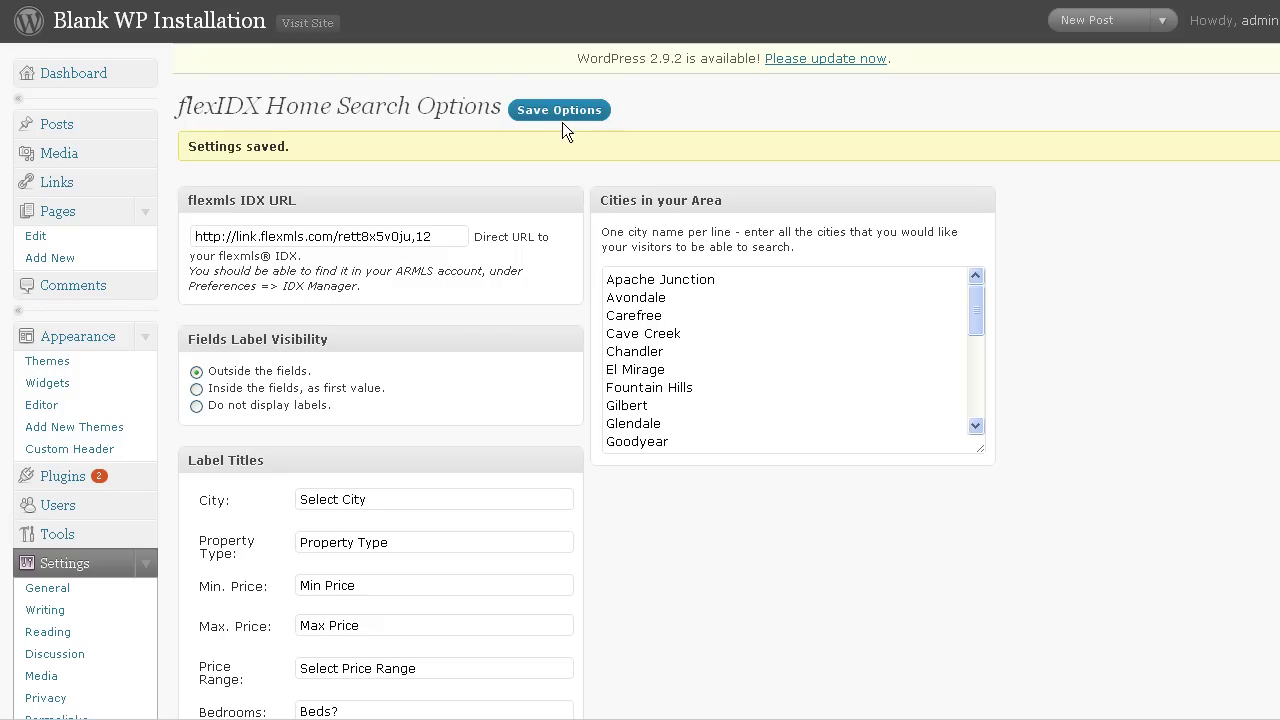
left_click(560, 114)
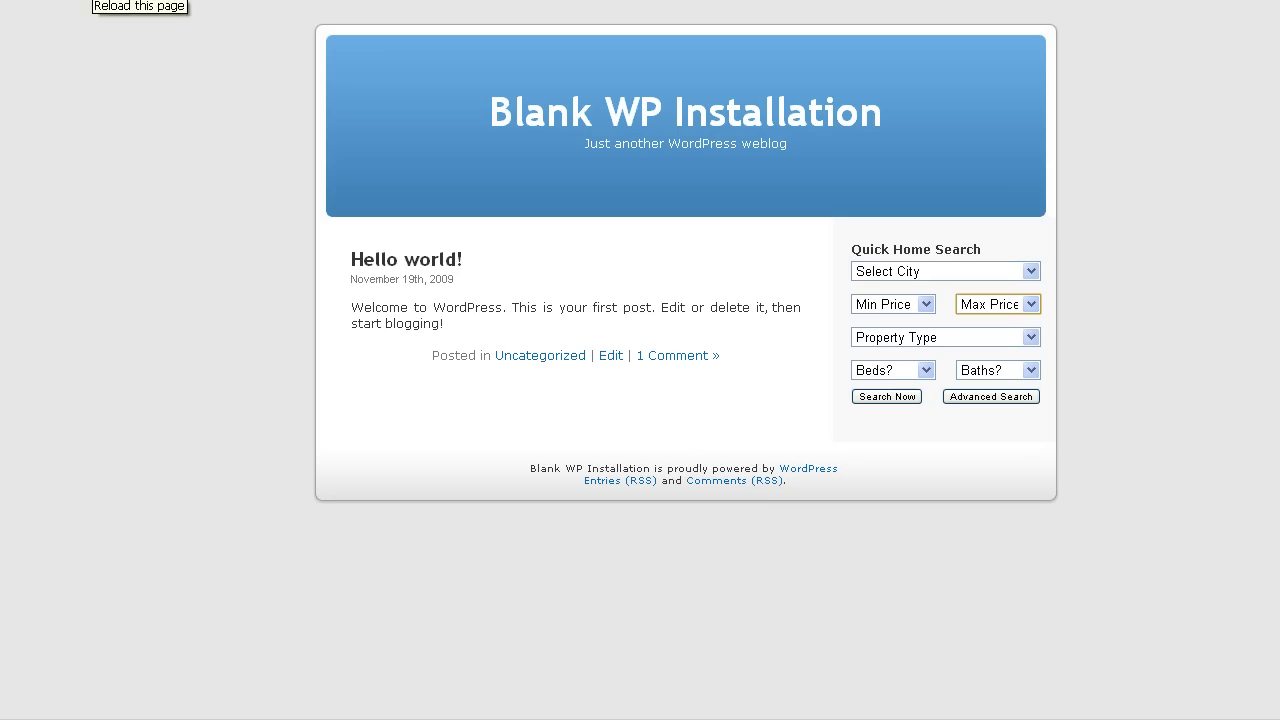
Reload the blog and check the widget's single Price Range list
key("F5")
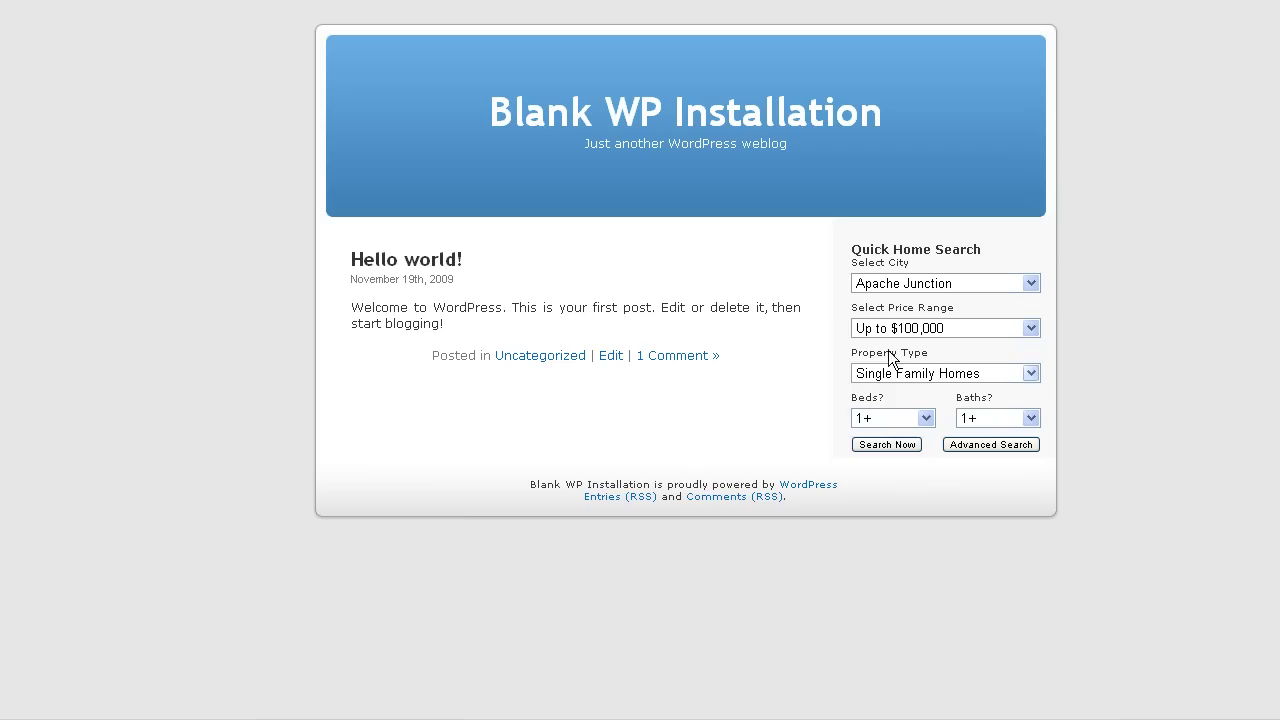
left_click(917, 331)
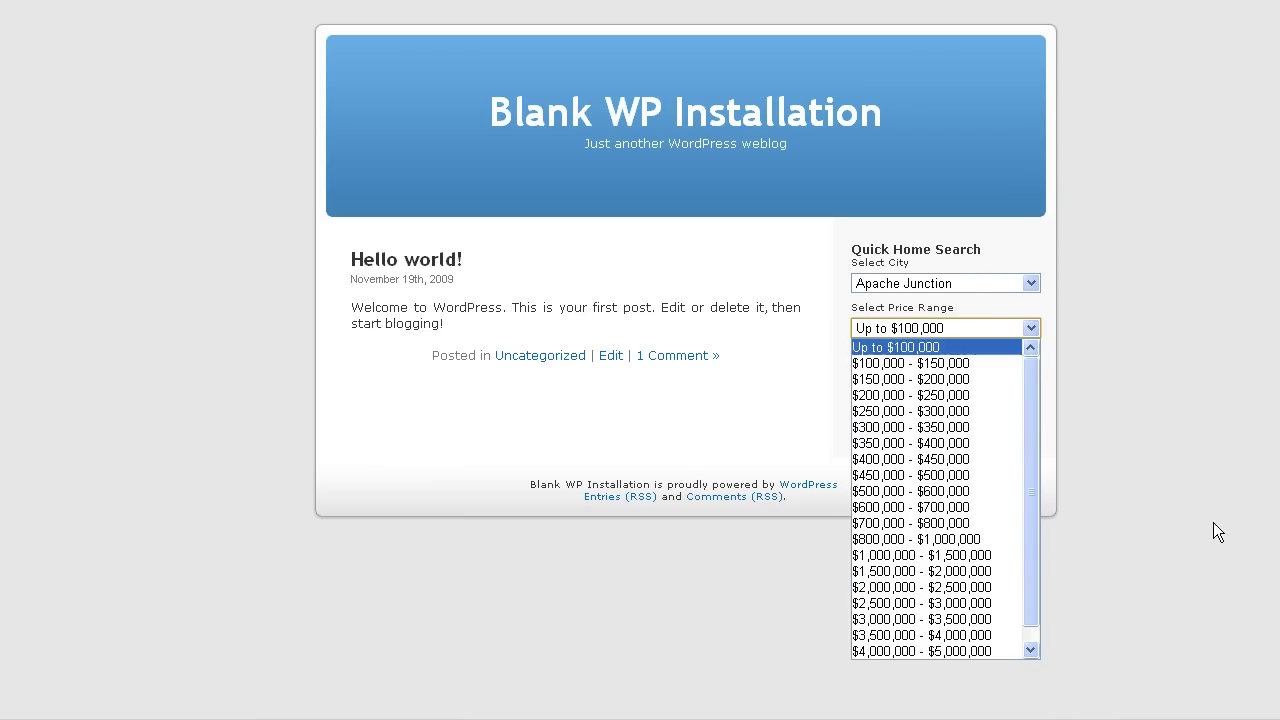
left_click(1183, 547)
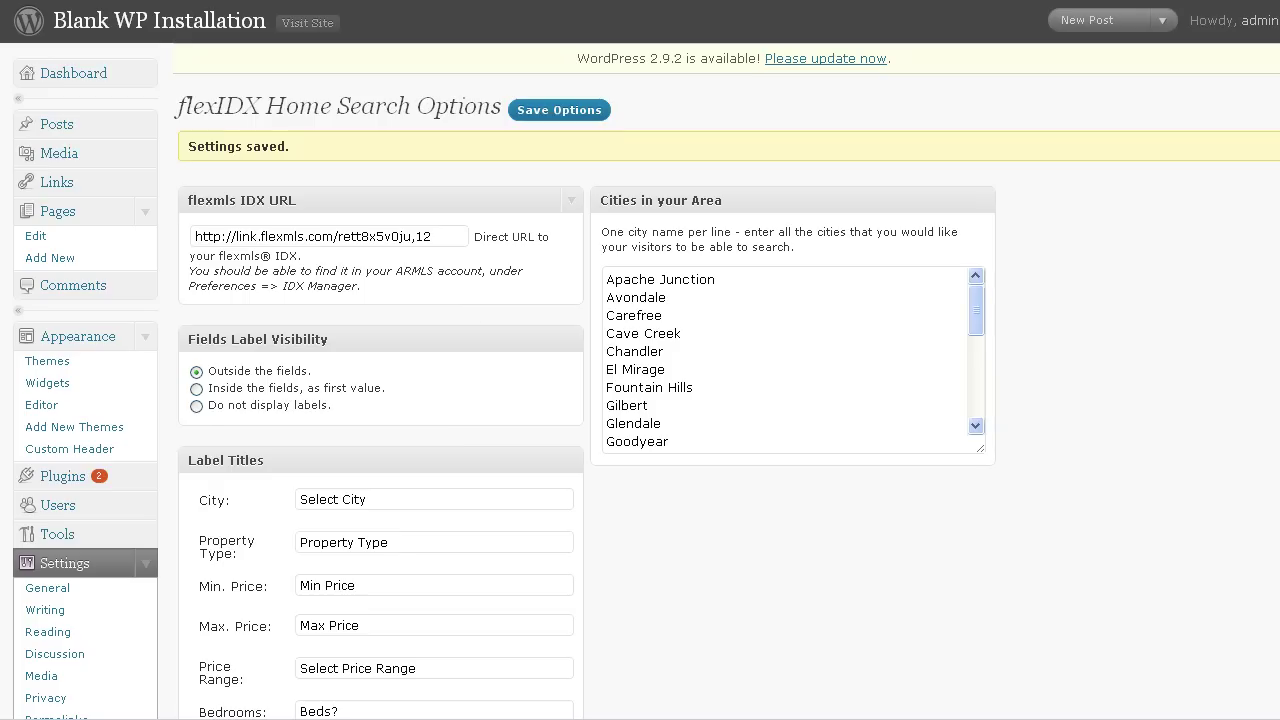
Scroll down the blog to the Quick Home Search widget
scroll(473, 300, "down", 5)
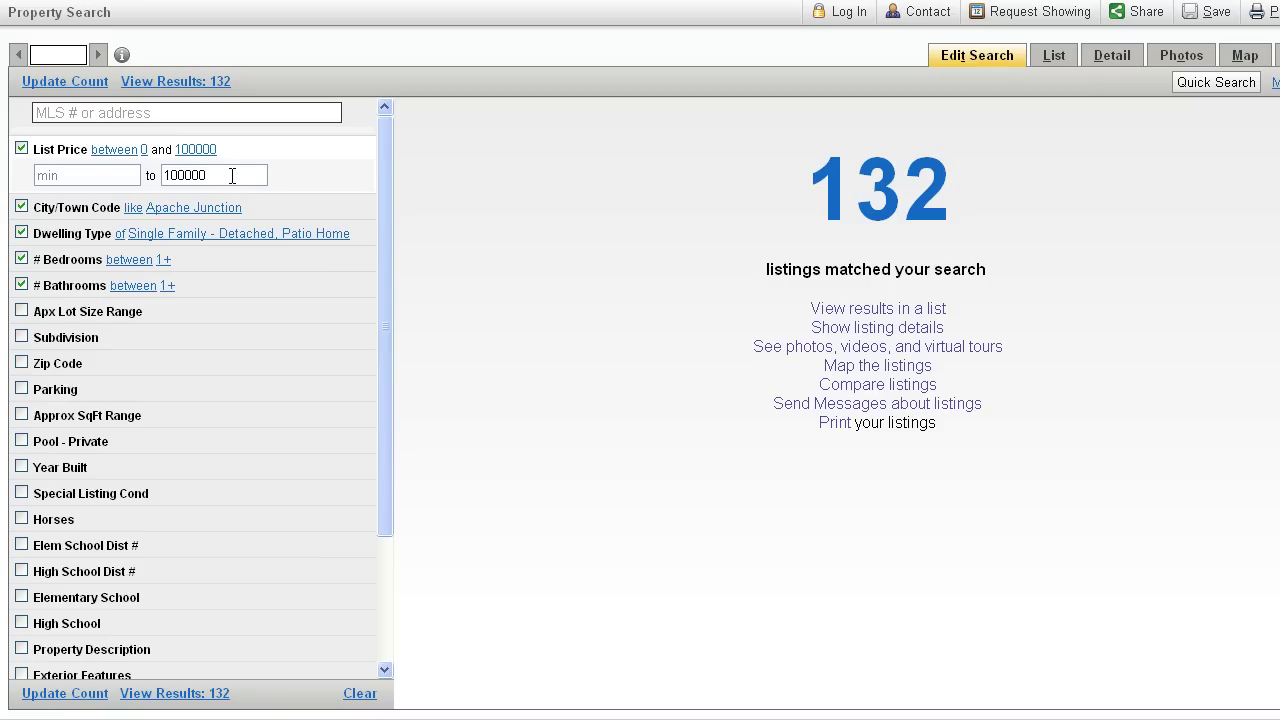
Select the maximum list price digits in the Apache Junction search criteria
left_click_drag(232, 175, 170, 175)
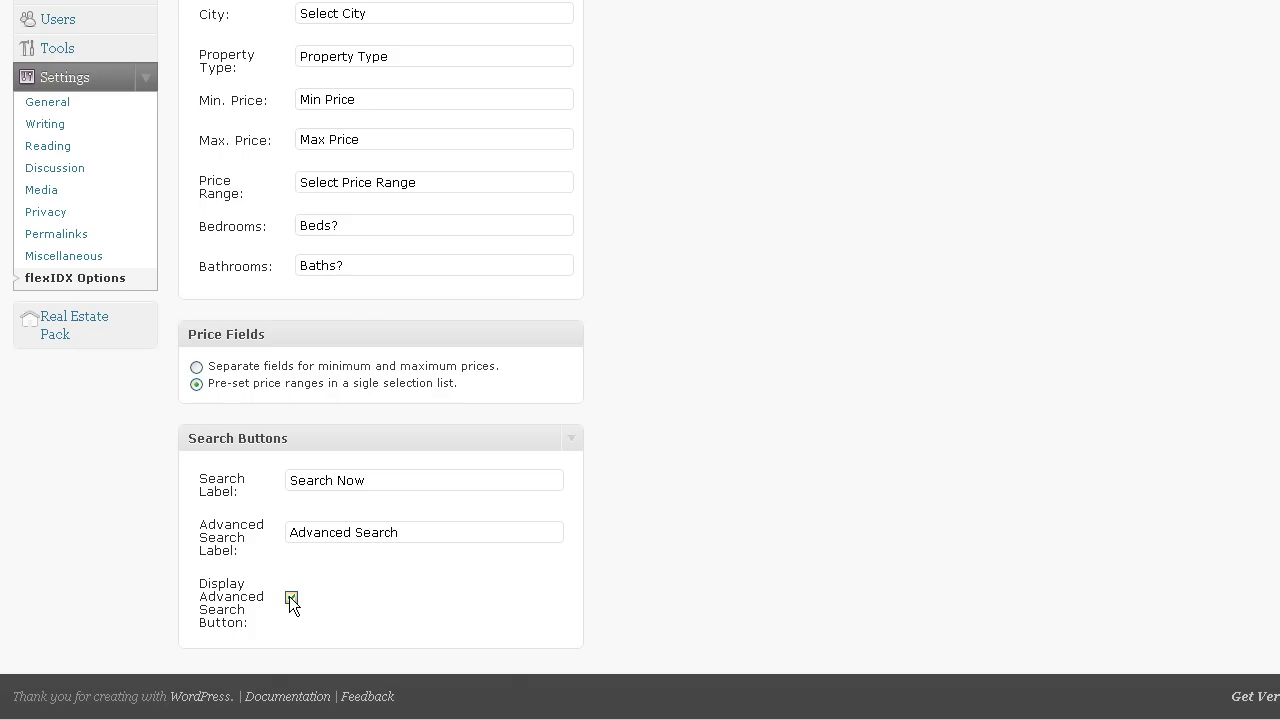
scroll(806, 509, "up", 2)
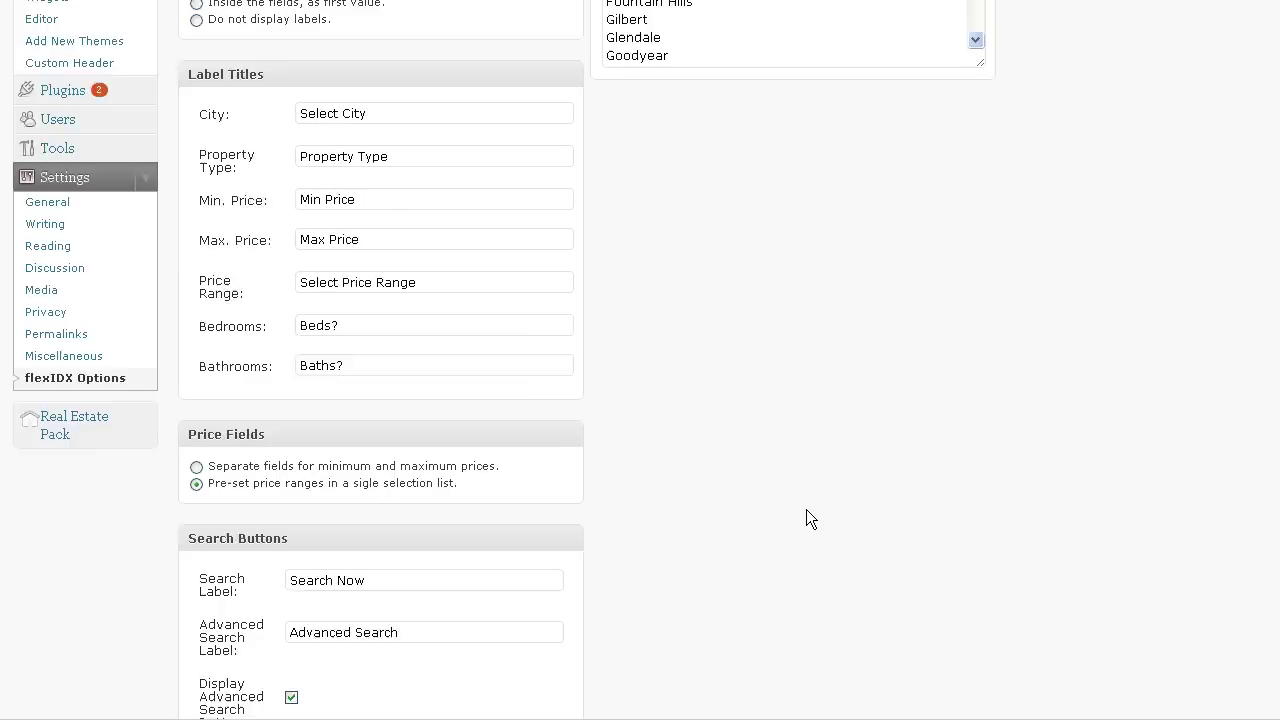
scroll(806, 509, "up", 8)
left_click(981, 321)
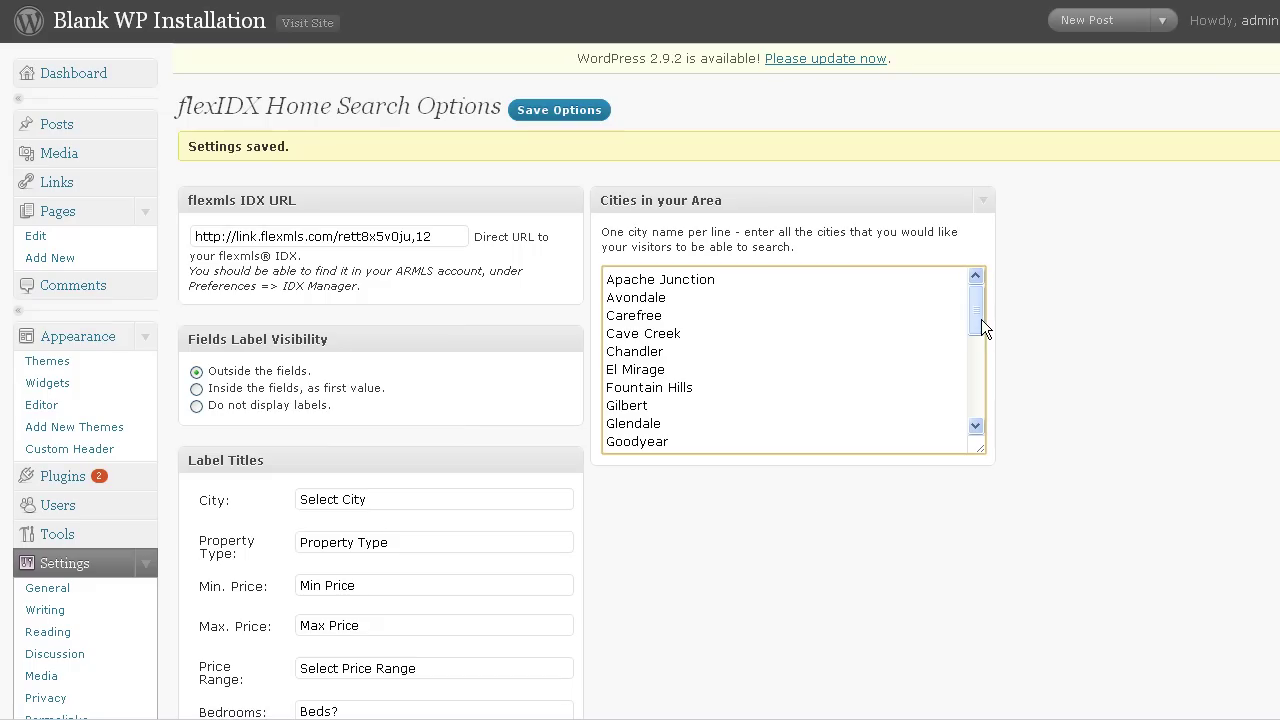
mouse_move(975, 316)
left_mouse_down()
mouse_move(975, 333)
mouse_move(977, 314)
left_mouse_up()
Add Maricopa above Apache Junction in Cities in your Area, save, and check the widget's city choices
left_click(759, 278)
key("Home")
key("Return")
key("Up")
type("M")
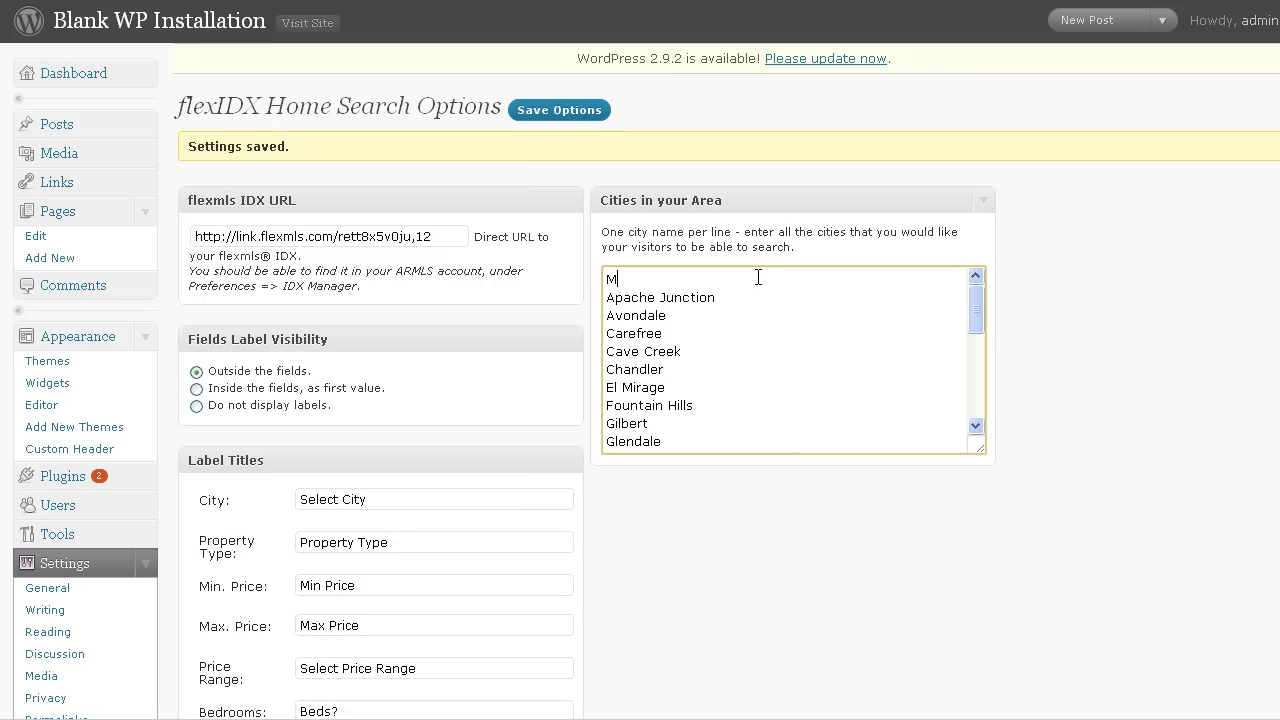
type("aricopa")
left_click(556, 112)
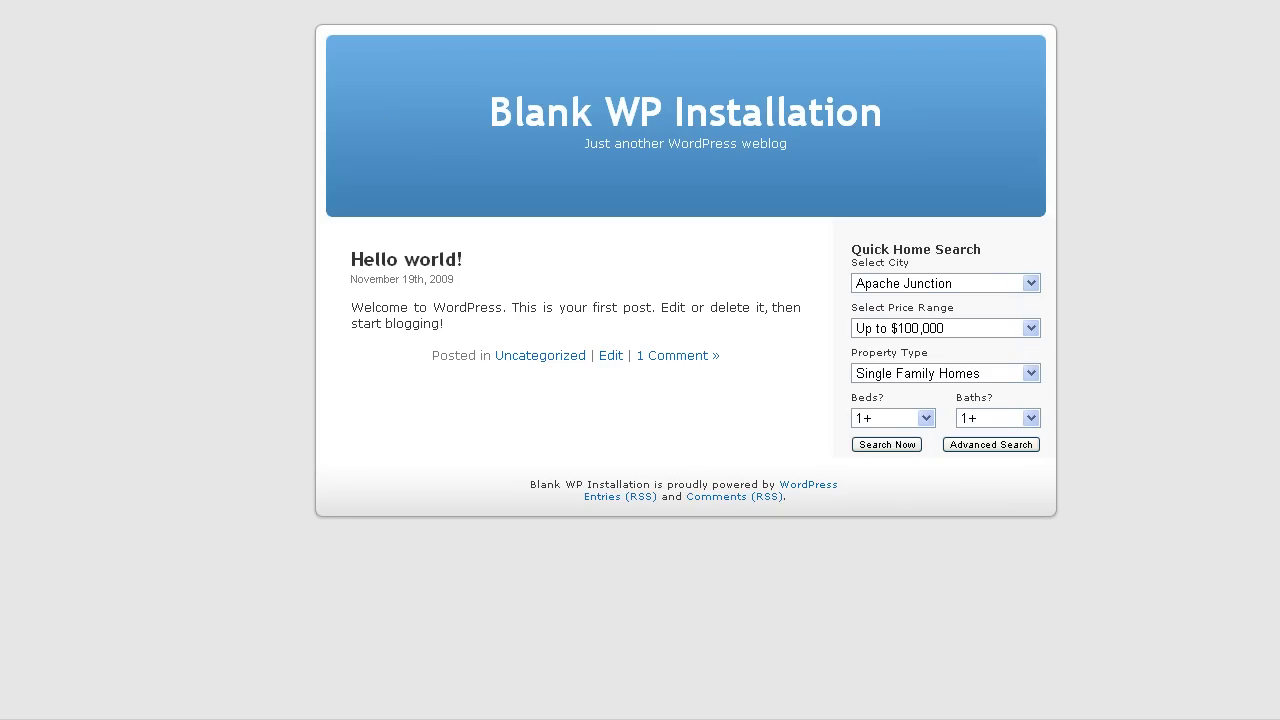
left_click(930, 283)
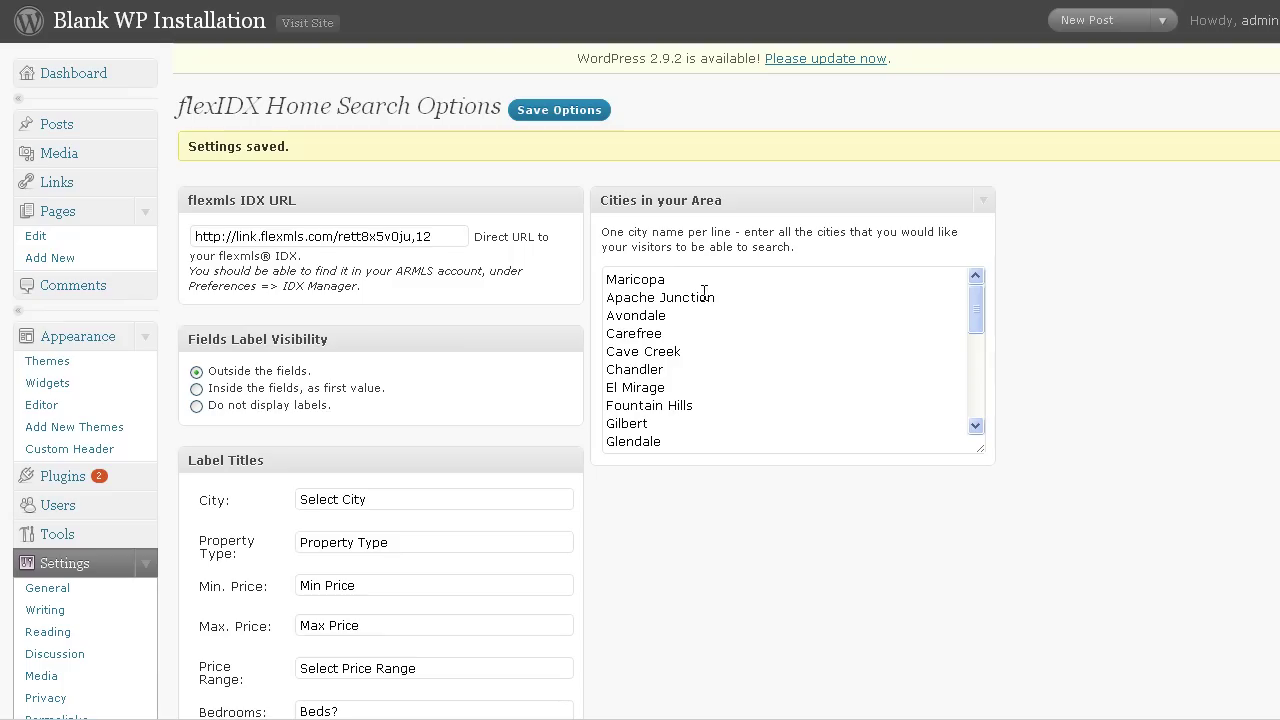
Delete Maricopa from the city list, save the options, and start a new page
double_click(660, 279)
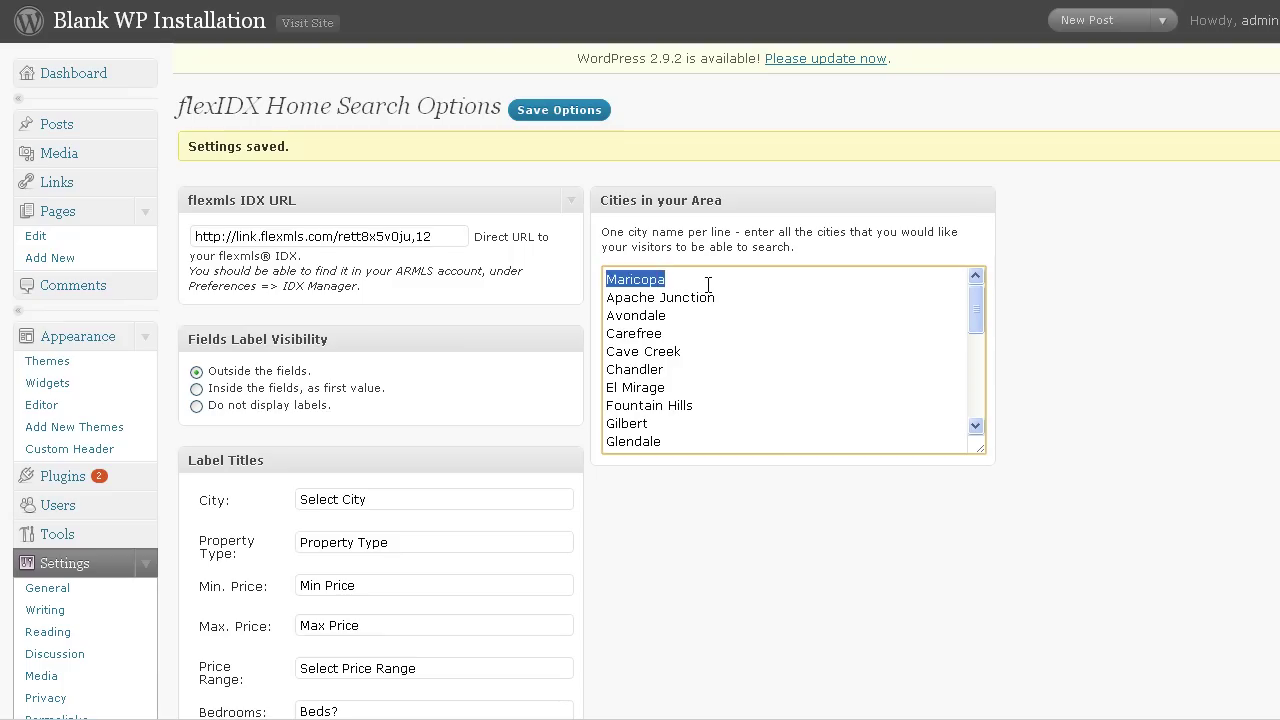
key("Delete")
key("Delete")
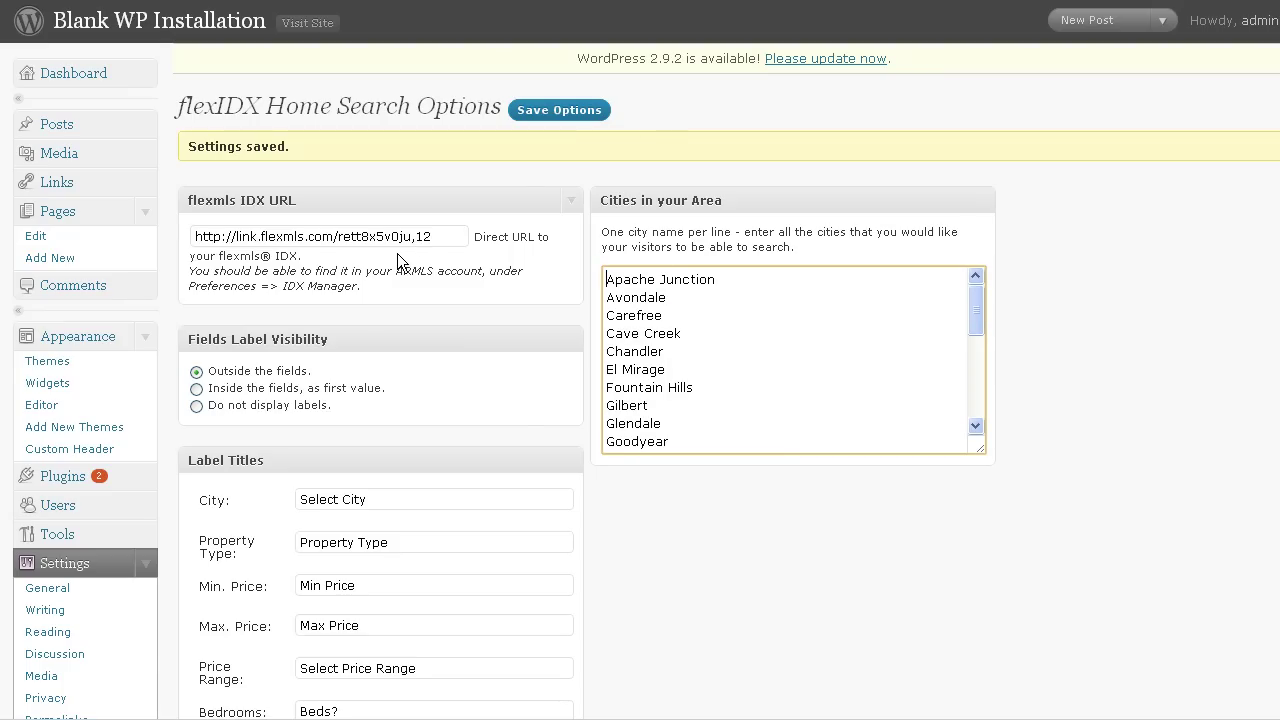
left_click(598, 112)
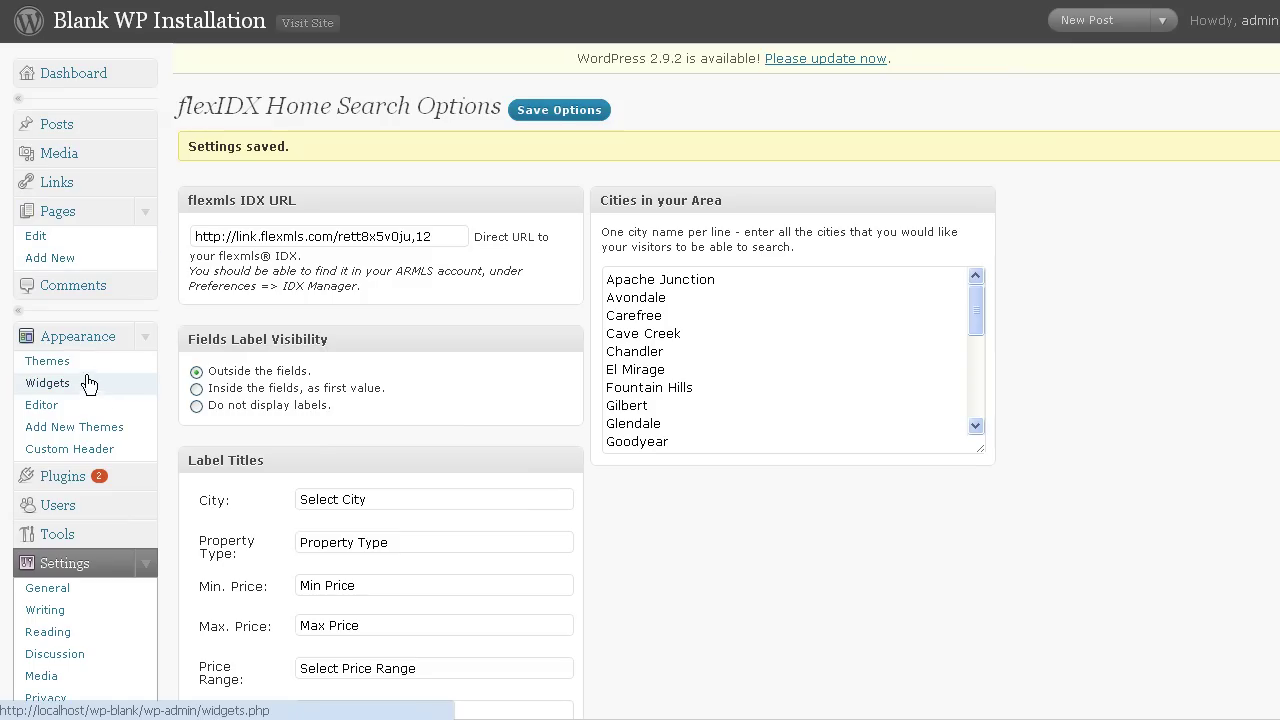
left_click(64, 257)
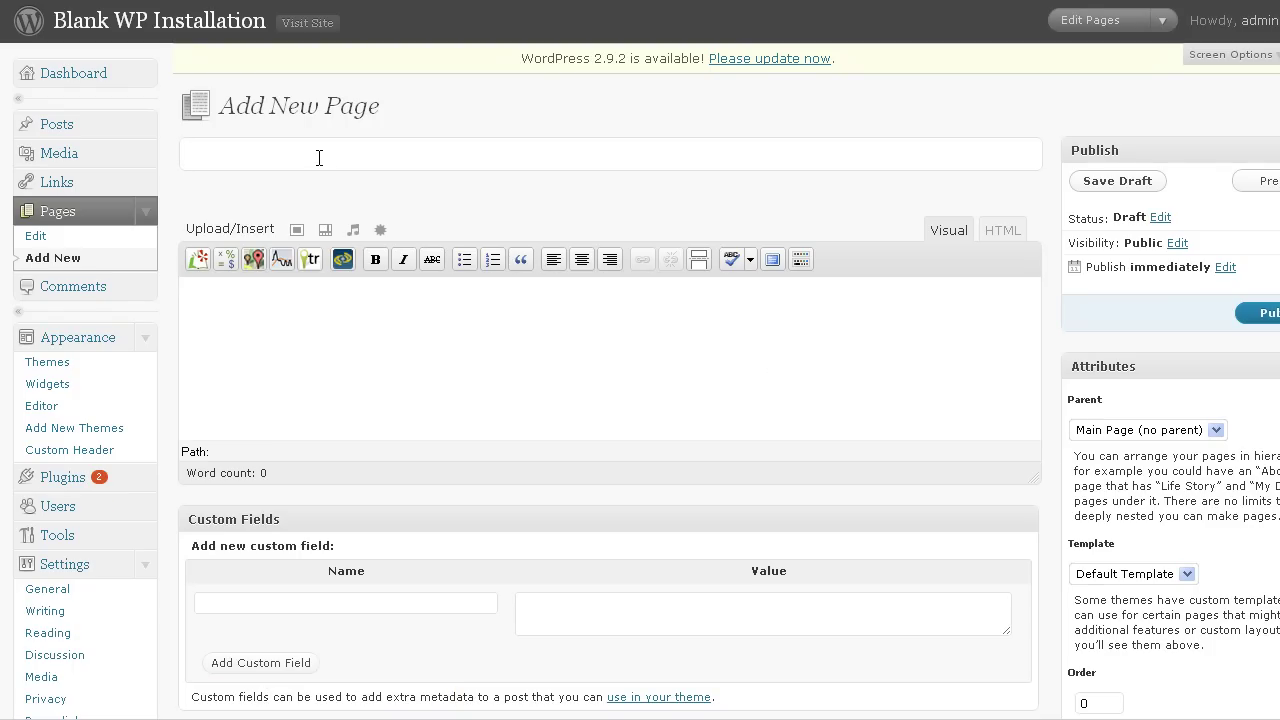
Title the page 'FlexIDX Test' and pick Scottsdale as the flexIDX link's city
type("FlexIDX Test")
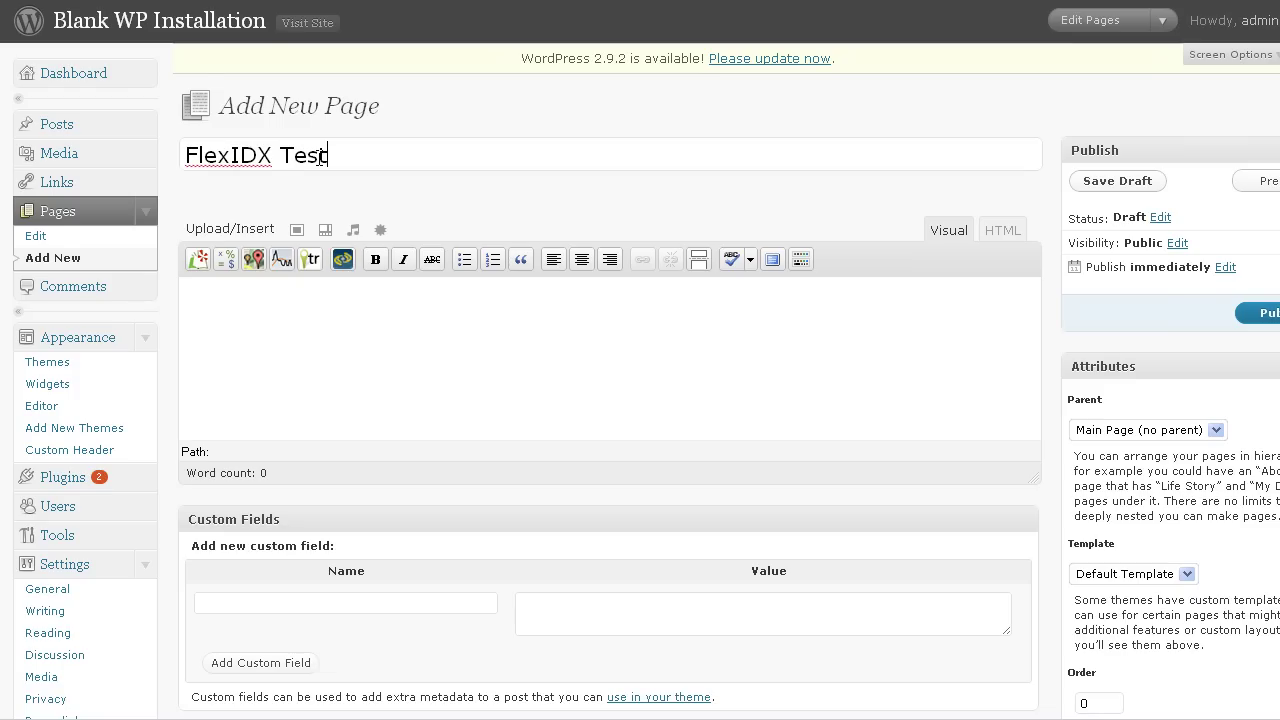
left_click(357, 354)
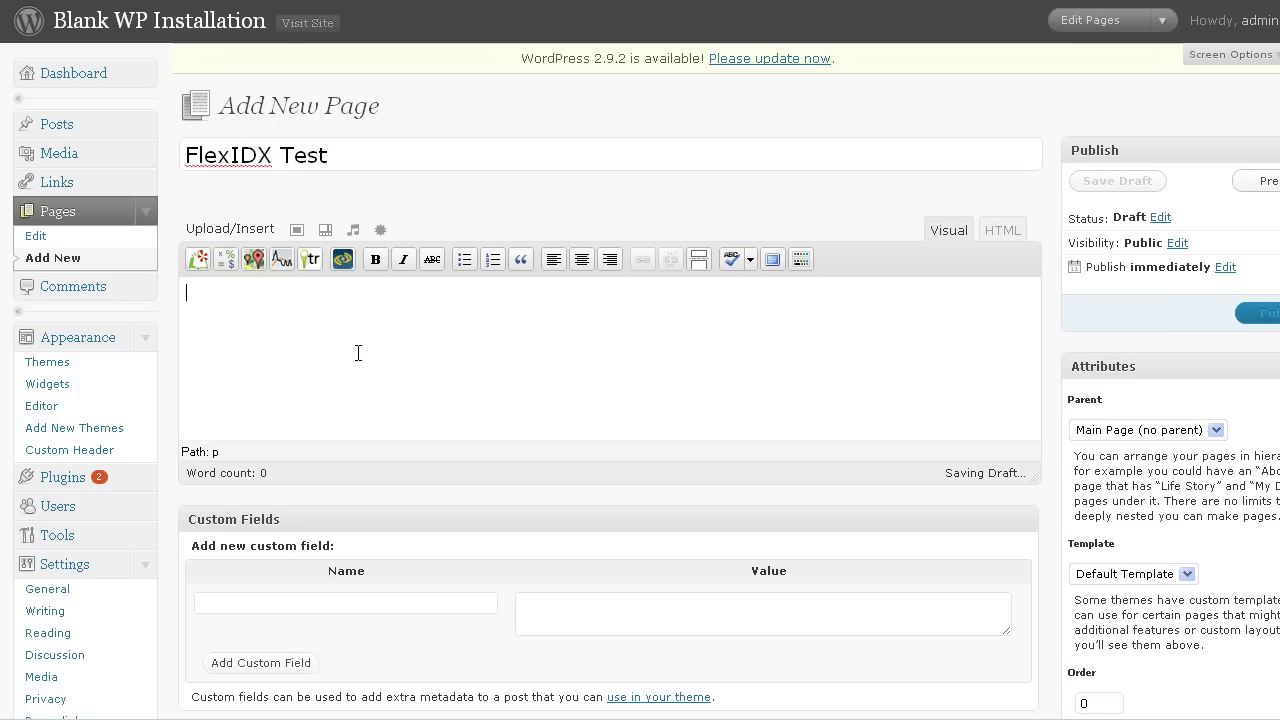
left_click(343, 264)
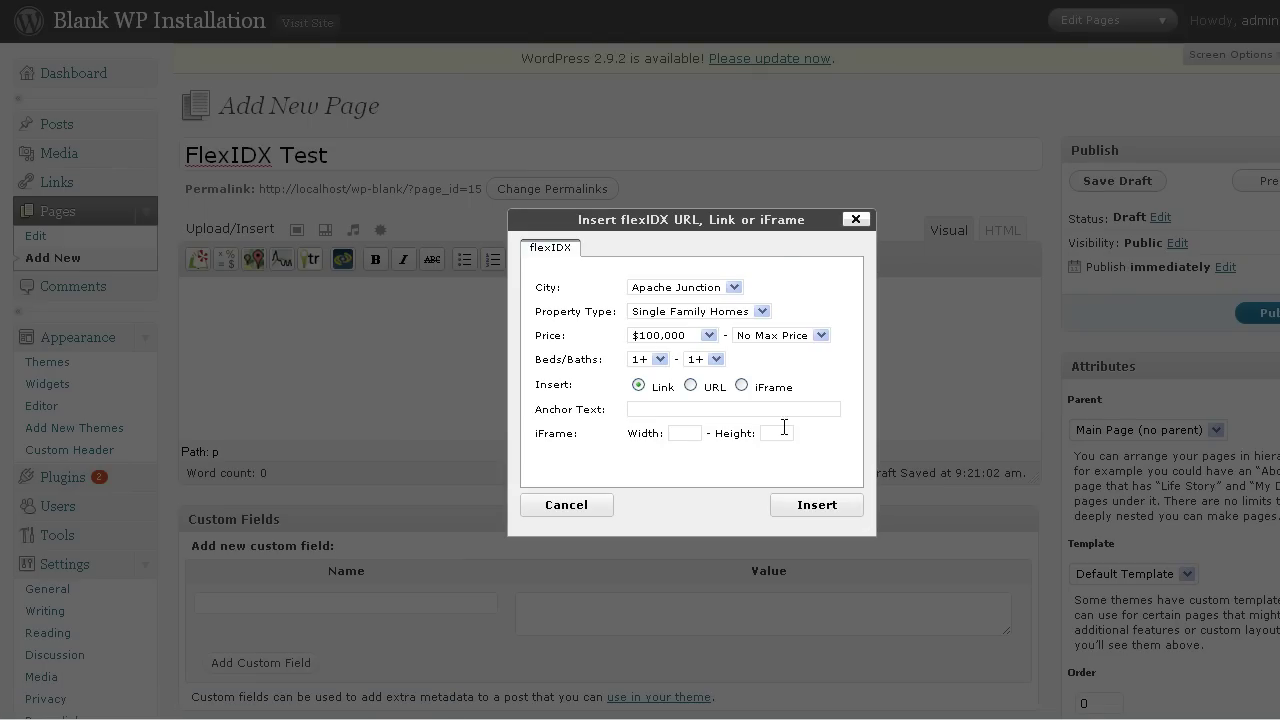
left_click(719, 286)
left_click_drag(731, 369, 740, 453)
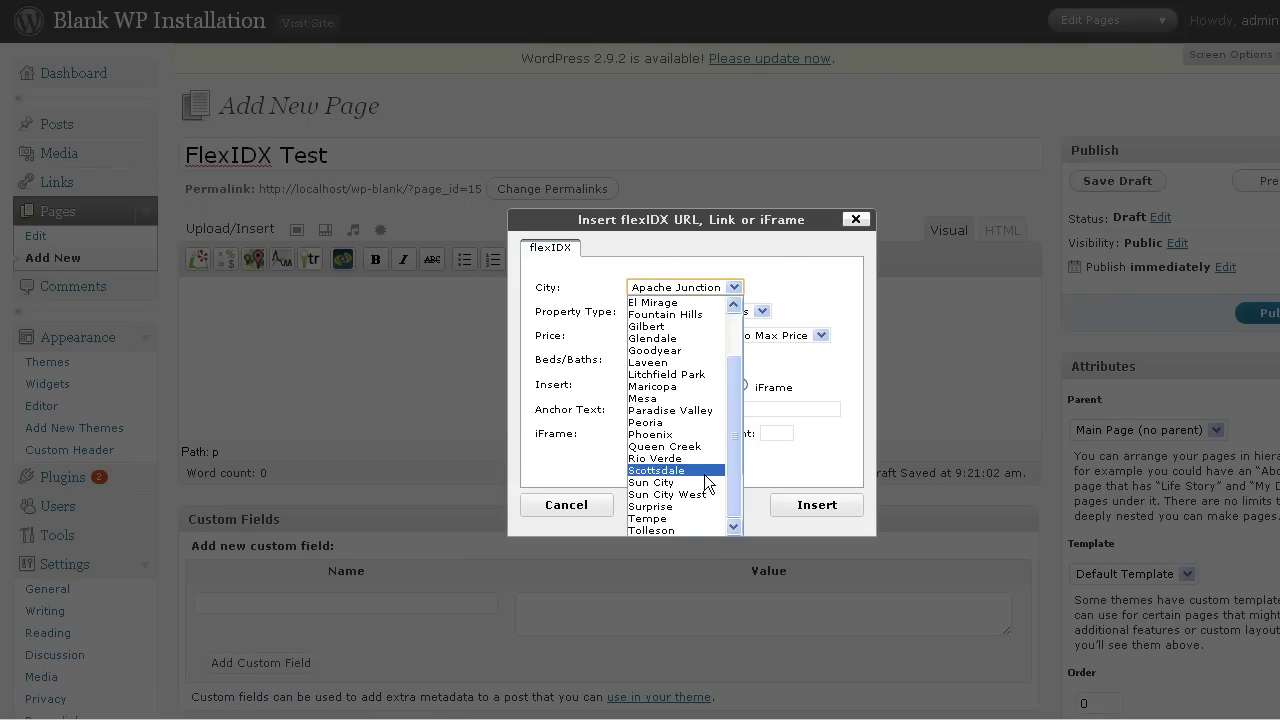
left_click(704, 474)
Set the link to Condos/Townhomes, $300,000–$450,000, and at least 3 bedrooms
left_click(650, 318)
left_click(672, 342)
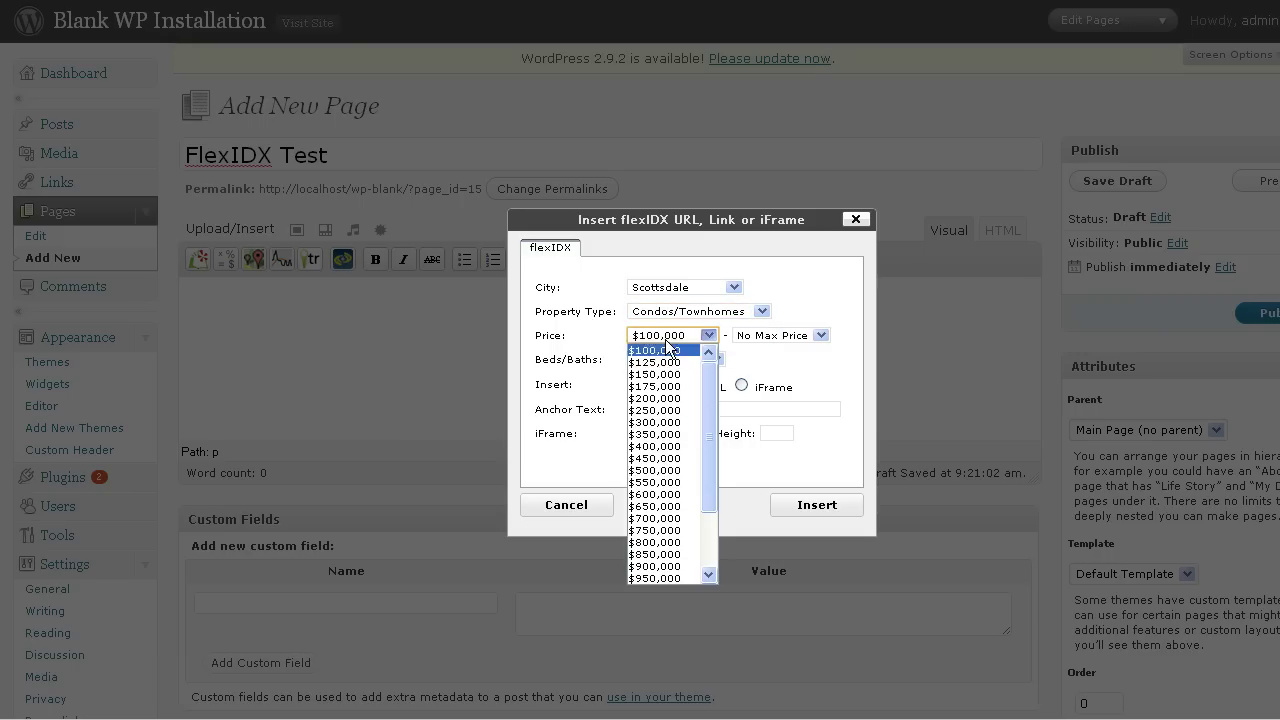
left_click(668, 422)
left_click(769, 338)
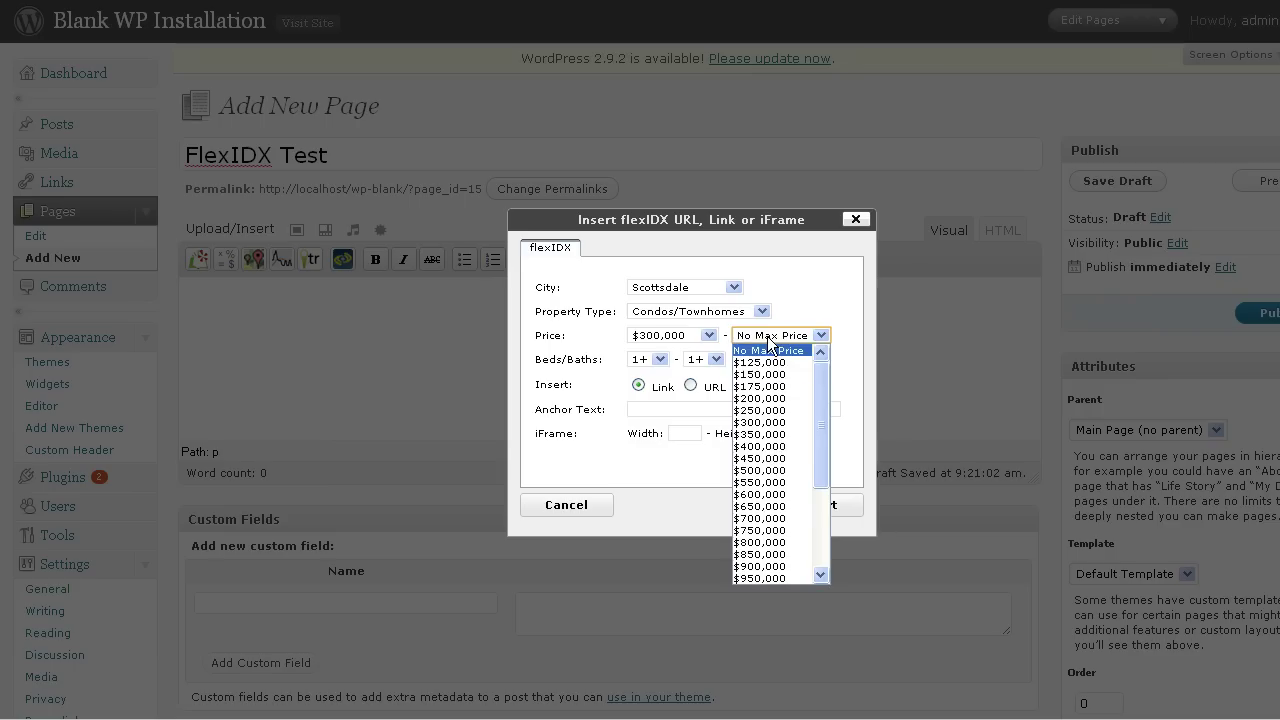
left_click(770, 457)
left_click(650, 359)
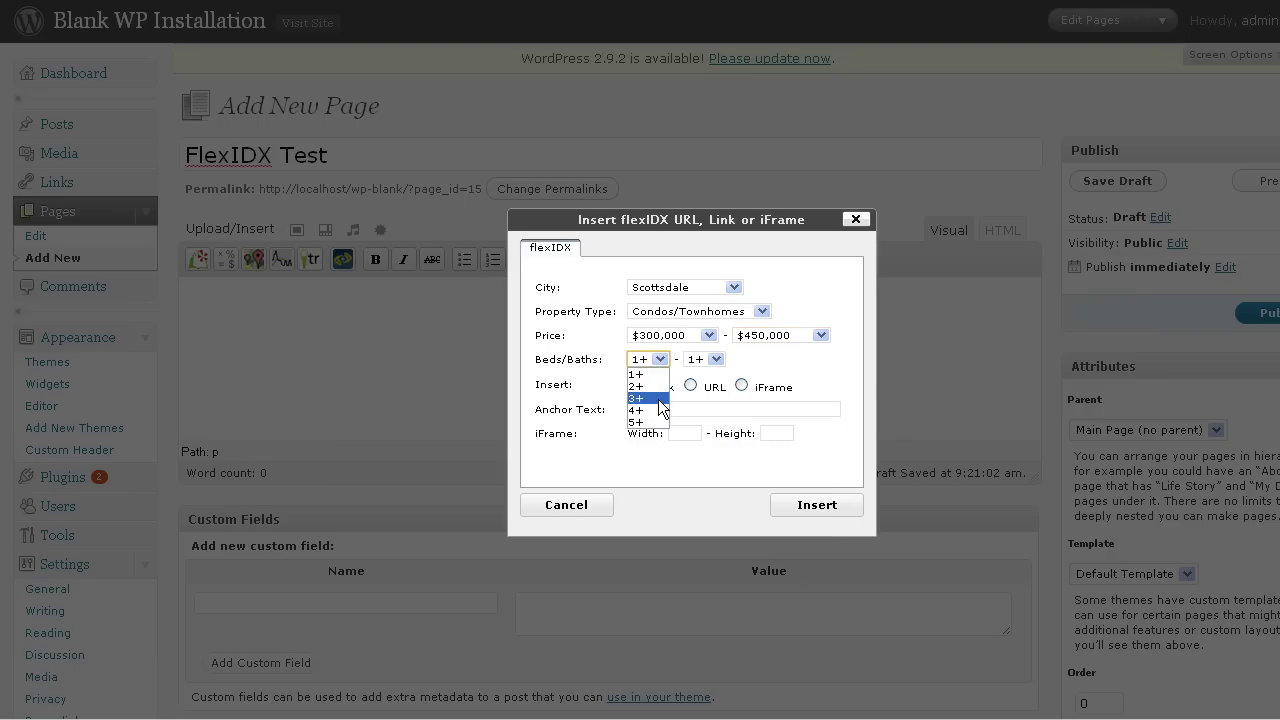
left_click(658, 399)
Enter the '3Br Condos in Scottsdale' anchor text and insert the link
left_click(642, 410)
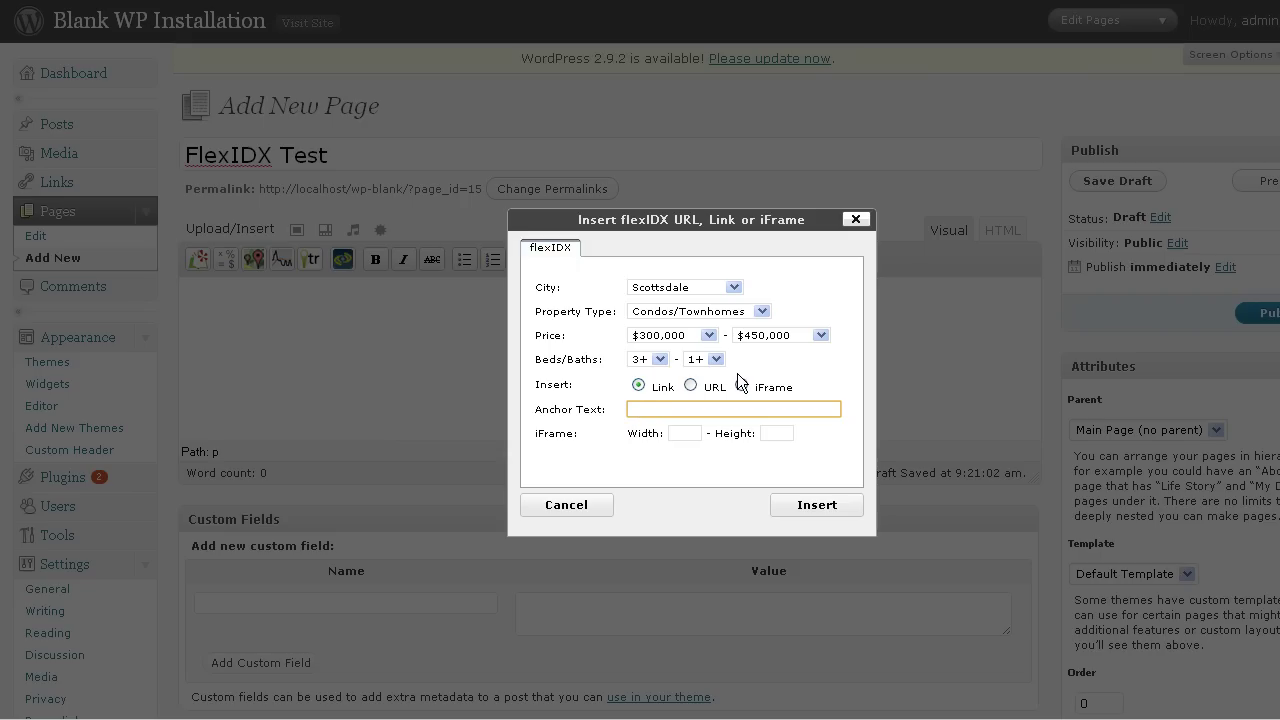
type("3B")
type("r Condos in Scottsdale")
left_click(823, 505)
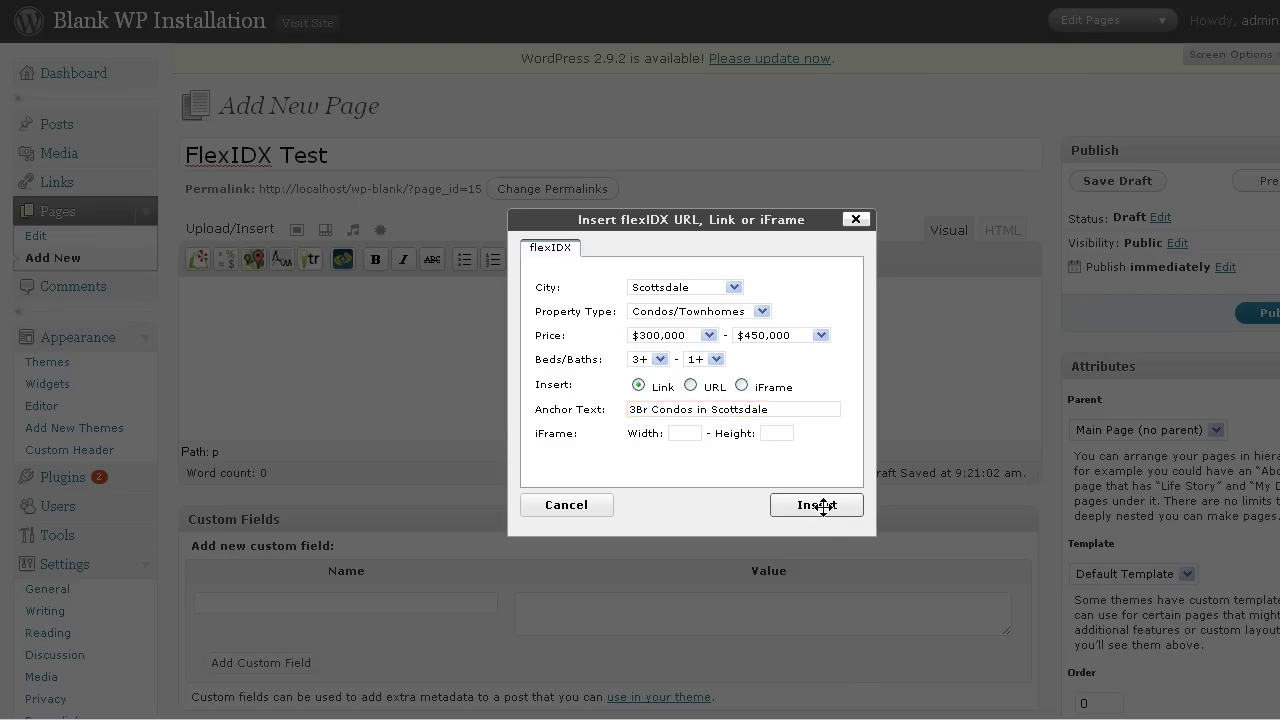
Embed a flexIDX iFrame search on a new line below the link
key("Return")
key("ctrl+i")
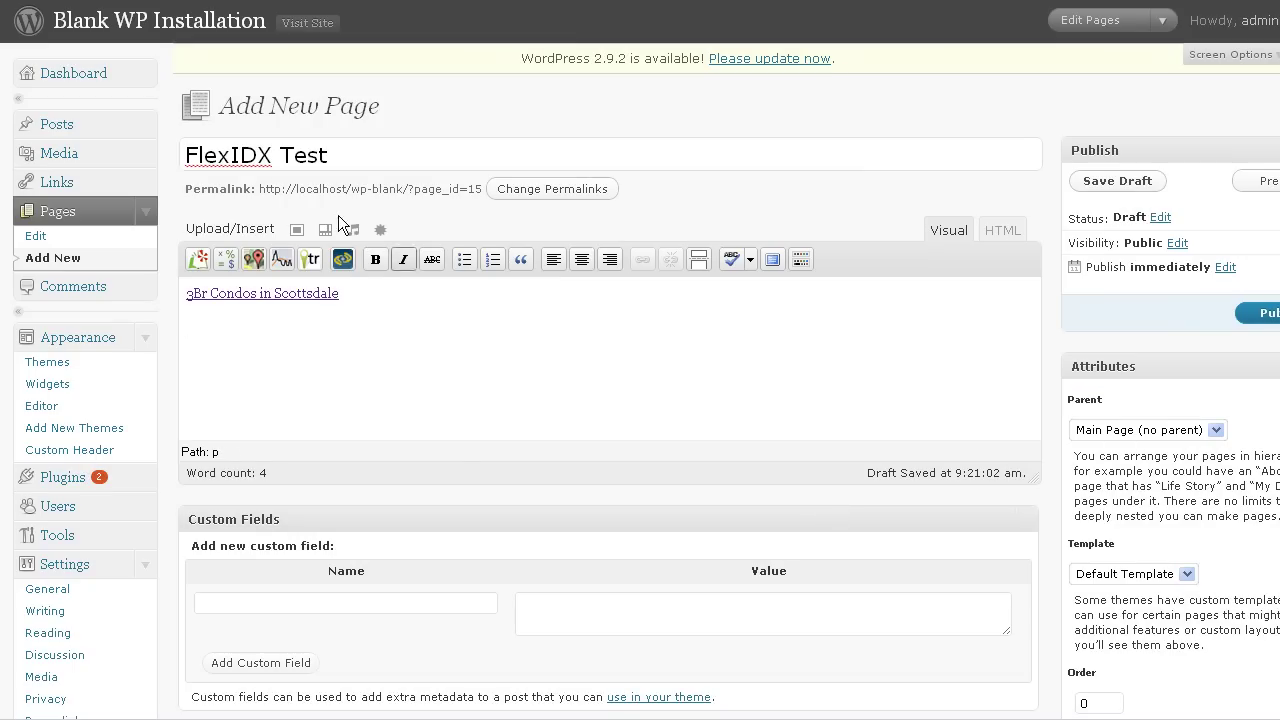
left_click(342, 259)
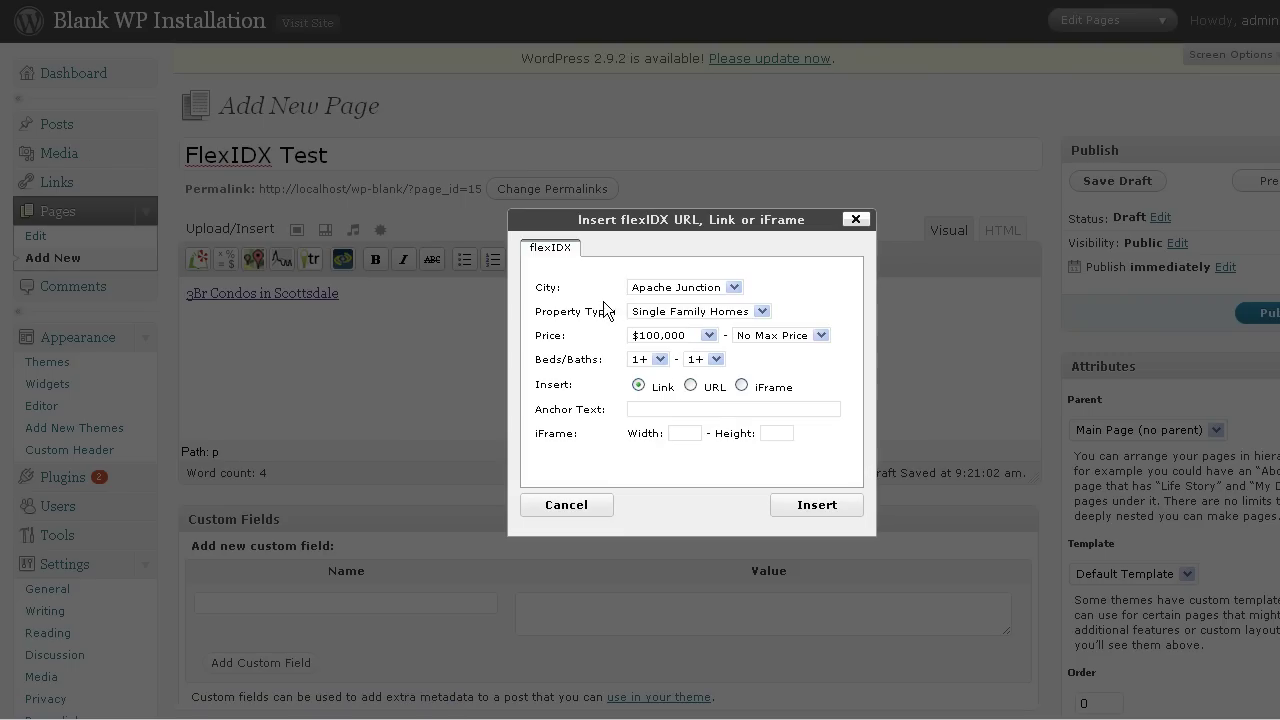
left_click(740, 386)
left_click(815, 512)
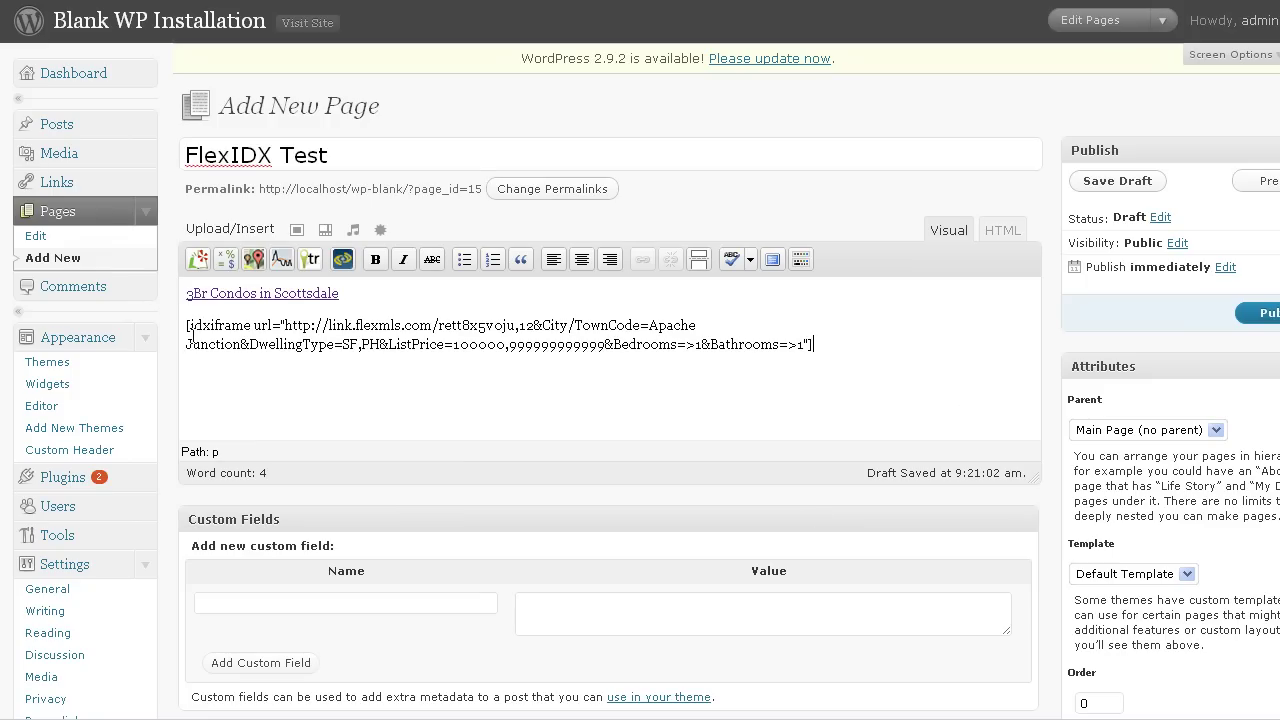
Set the page template to No Sidebars and publish the page
left_click(1154, 573)
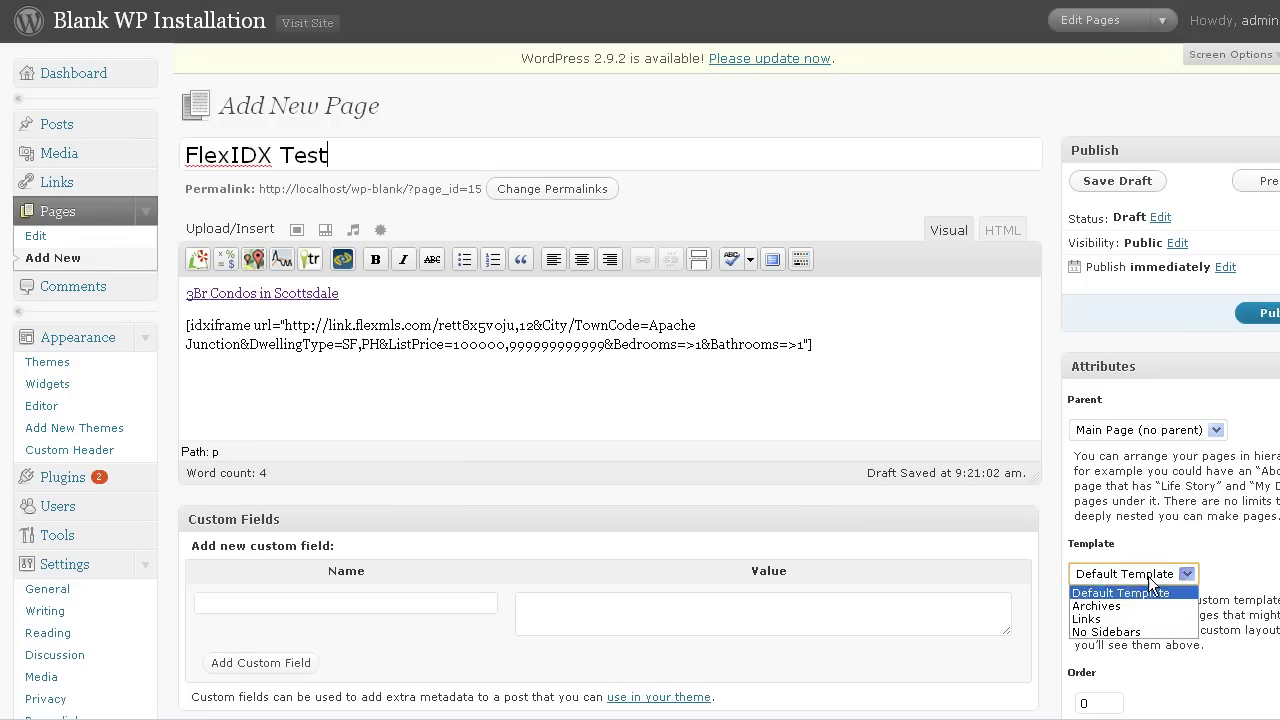
left_click(1148, 633)
left_click(1262, 315)
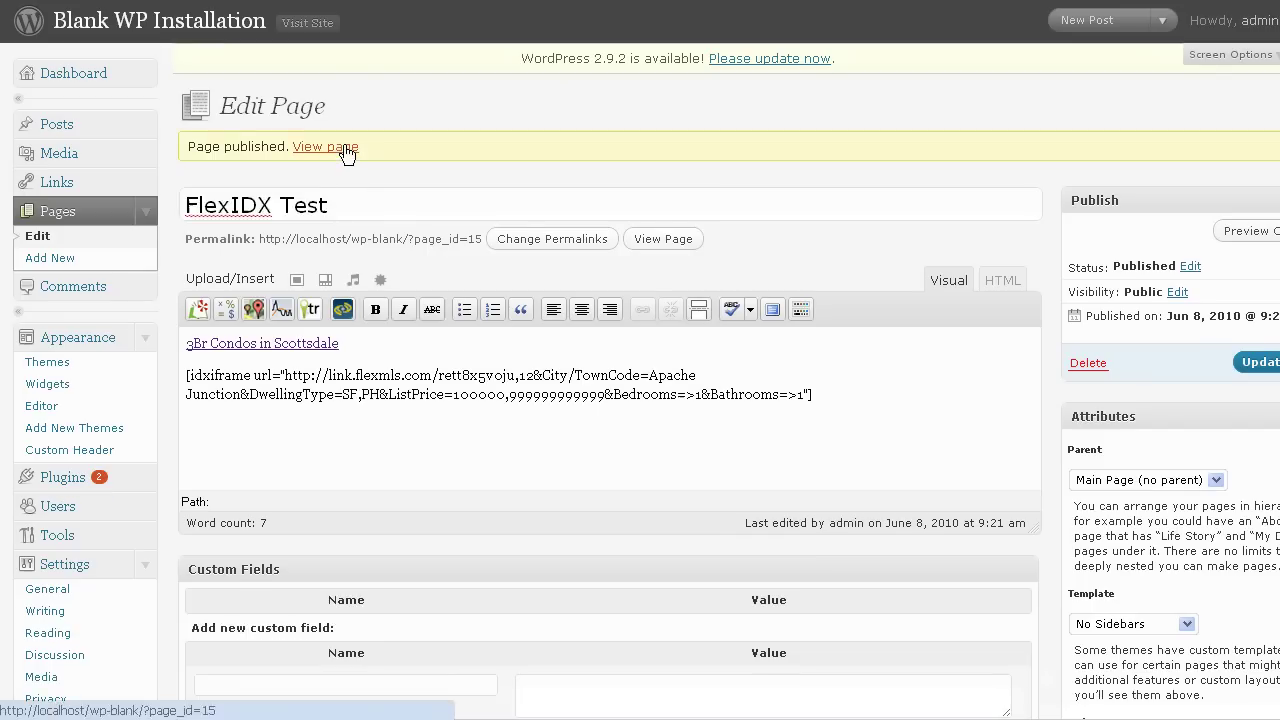
View the live page, follow the 3Br Condos in Scottsdale link, and inspect the embedded search
left_click(345, 155)
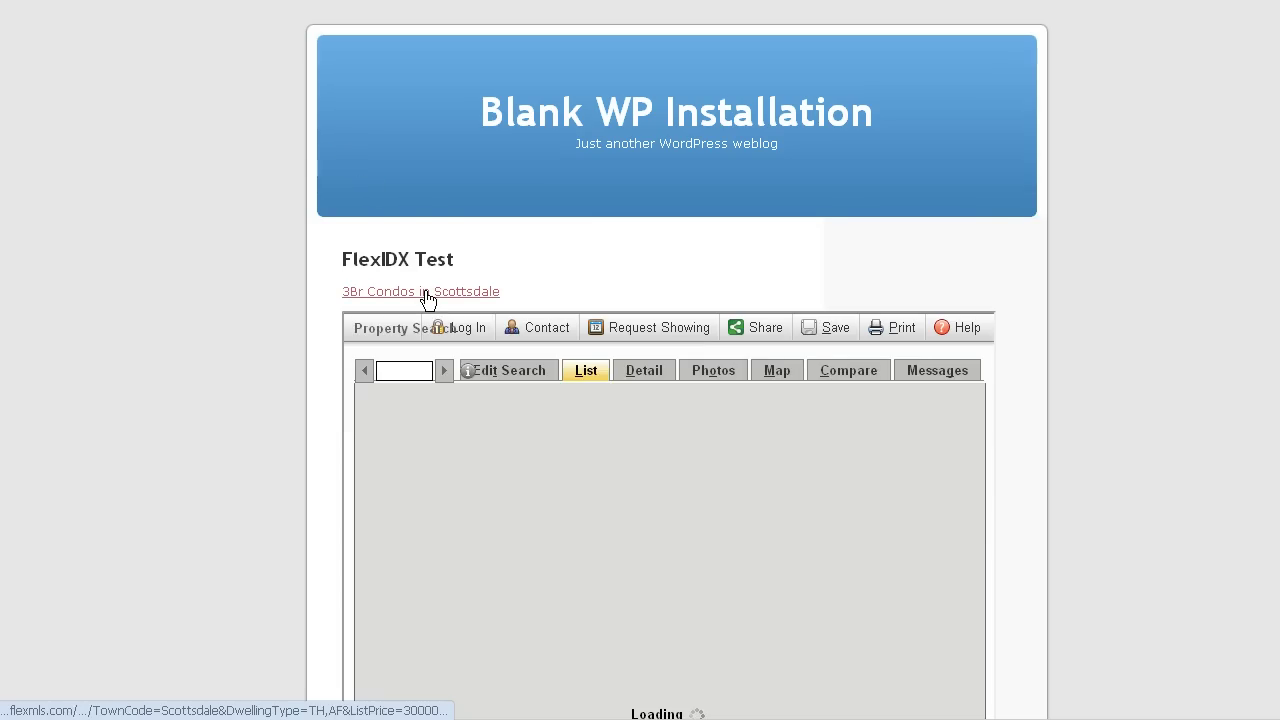
left_click(425, 291)
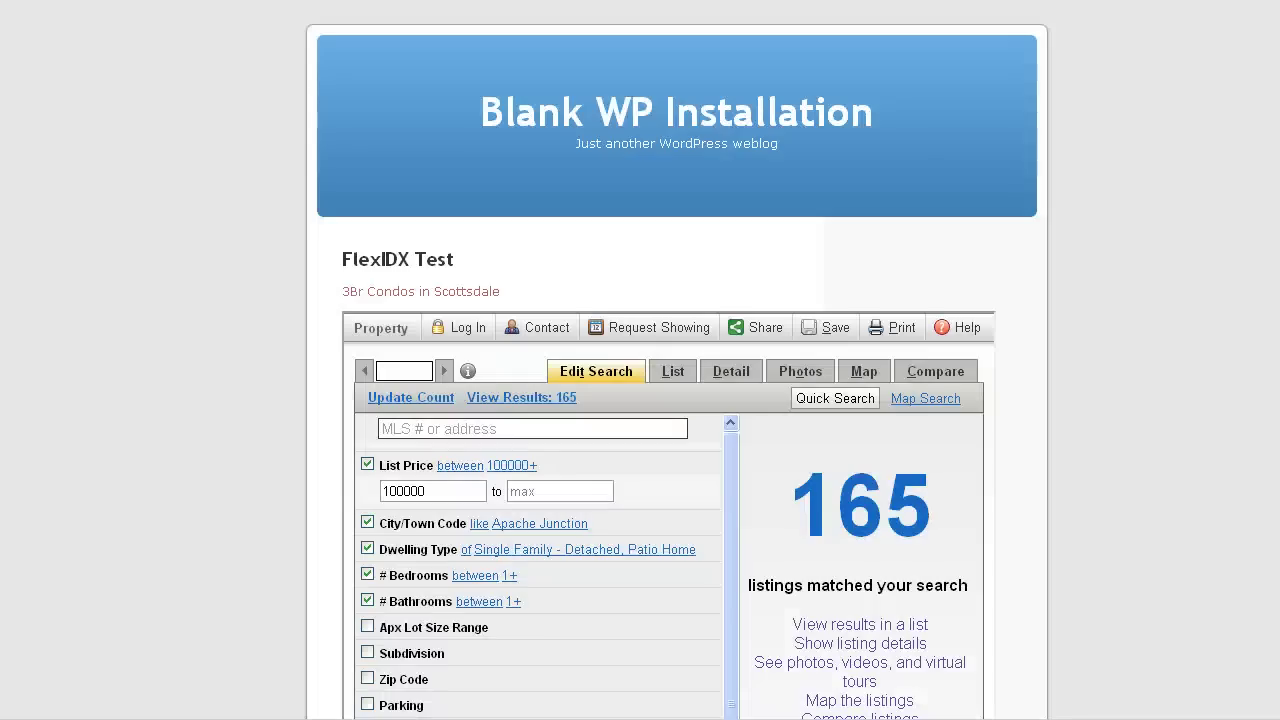
scroll(281, 314, "down", 6)
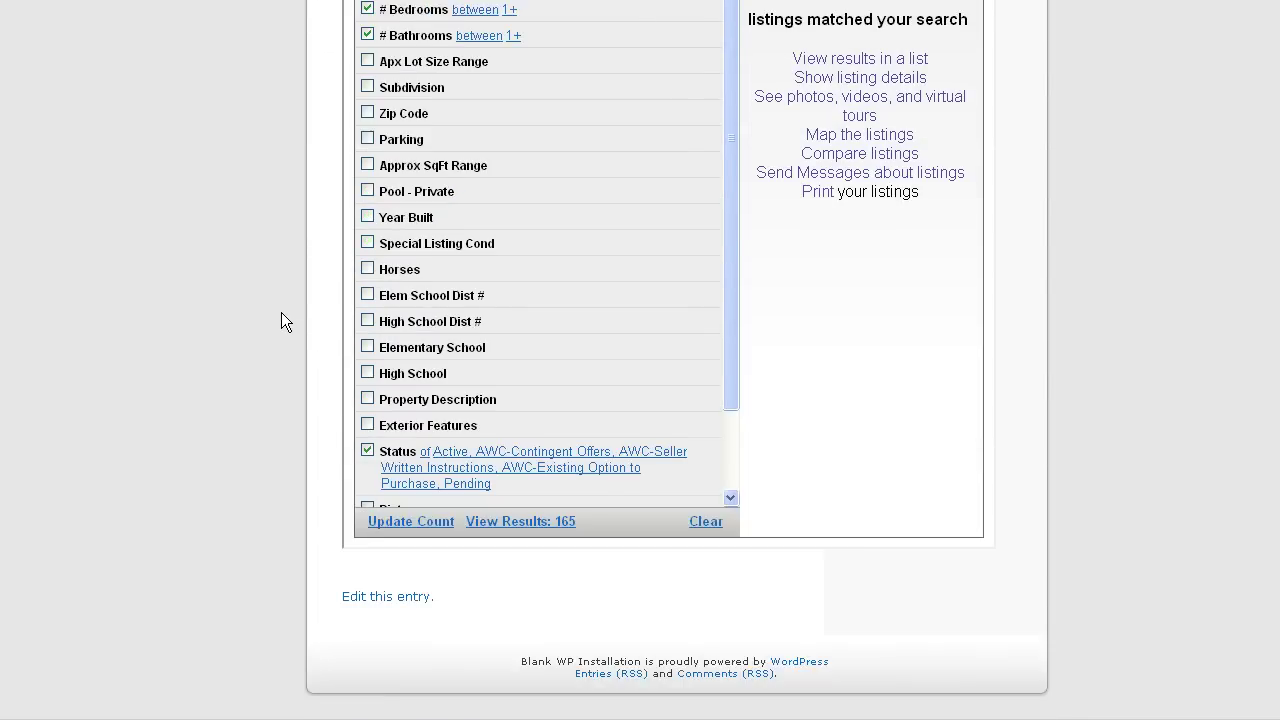
scroll(300, 312, "up", 3)
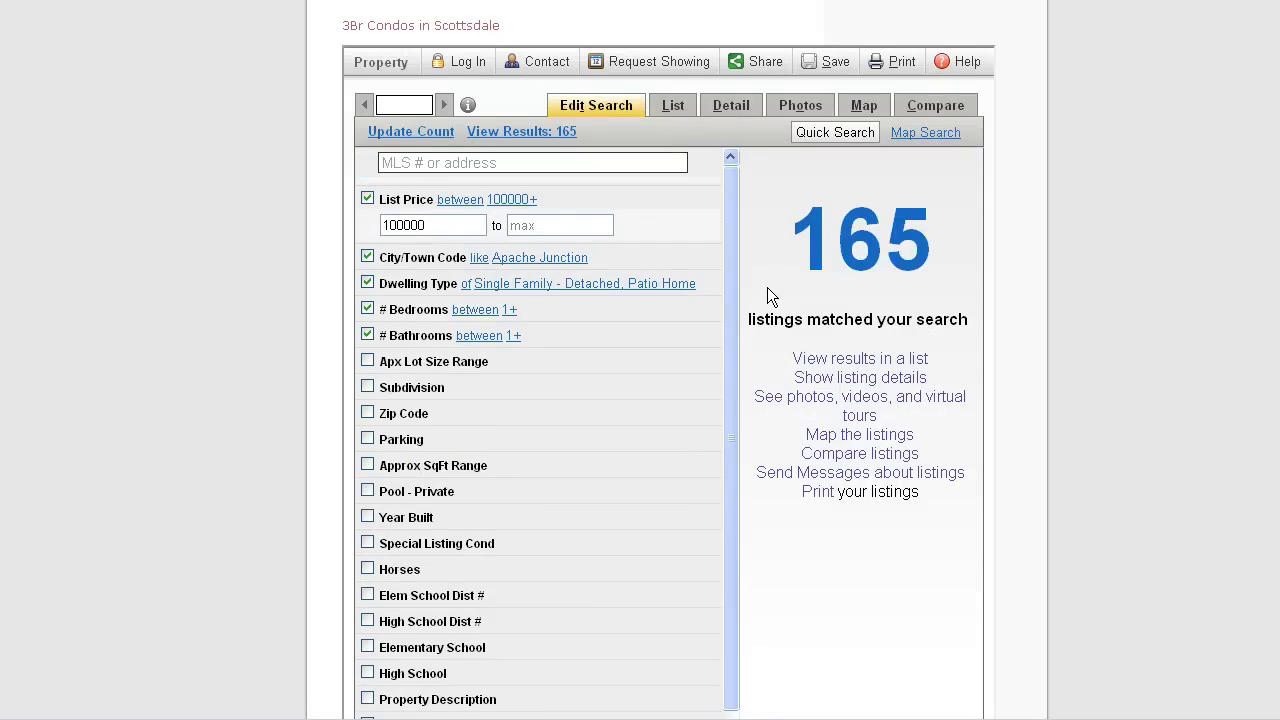